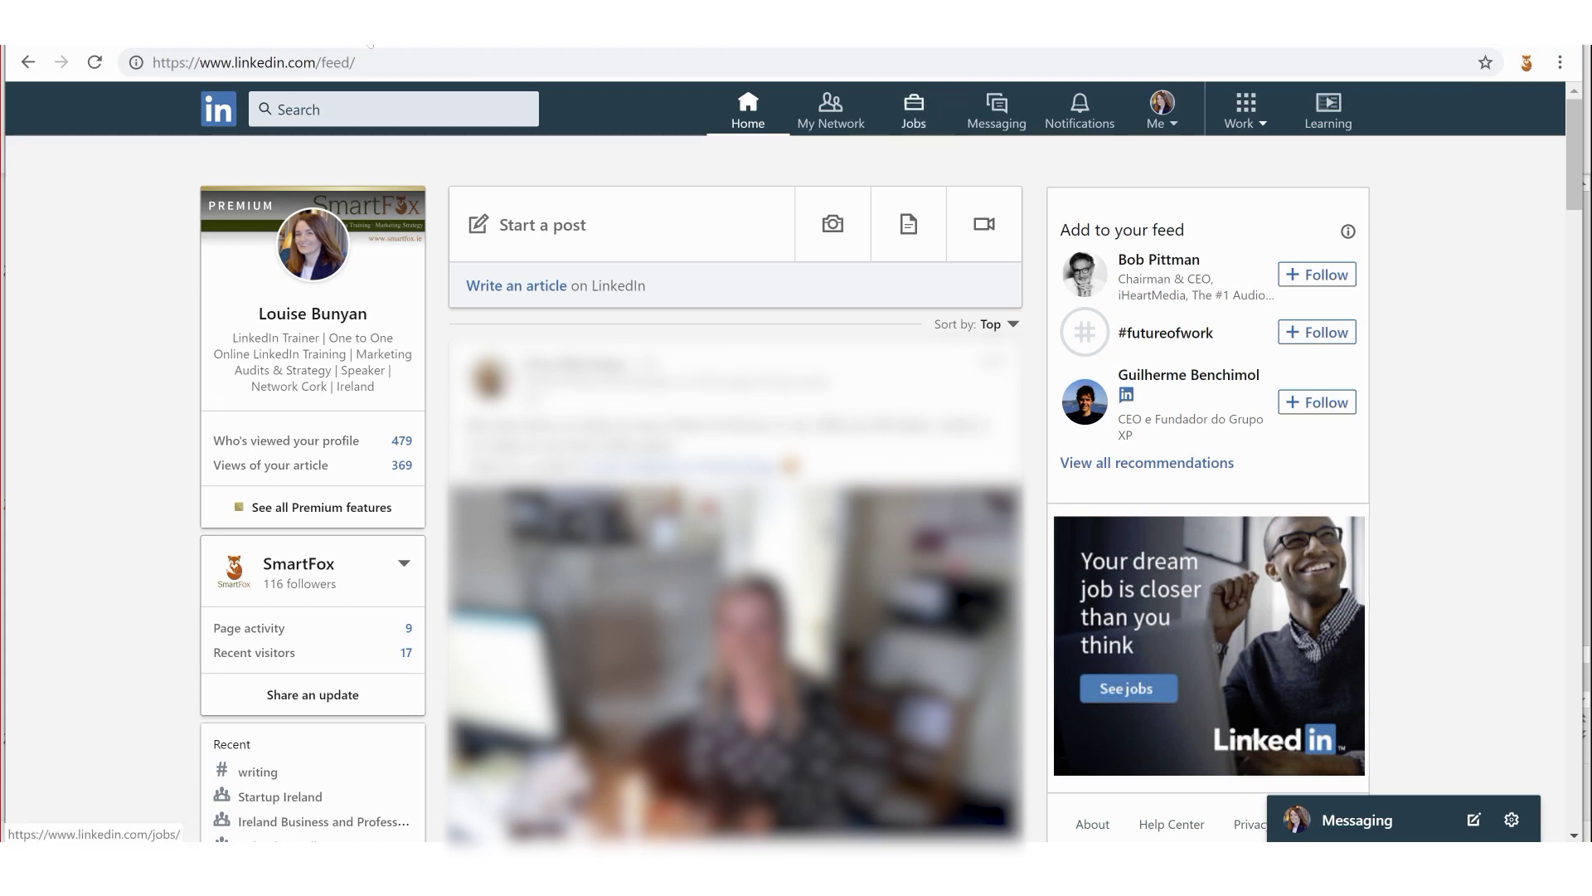
- Go to LinkedIn Jobs, glance over Career interests, and return to the Jobs home page
{"action": "left_click", "coordinate": [914, 108]}
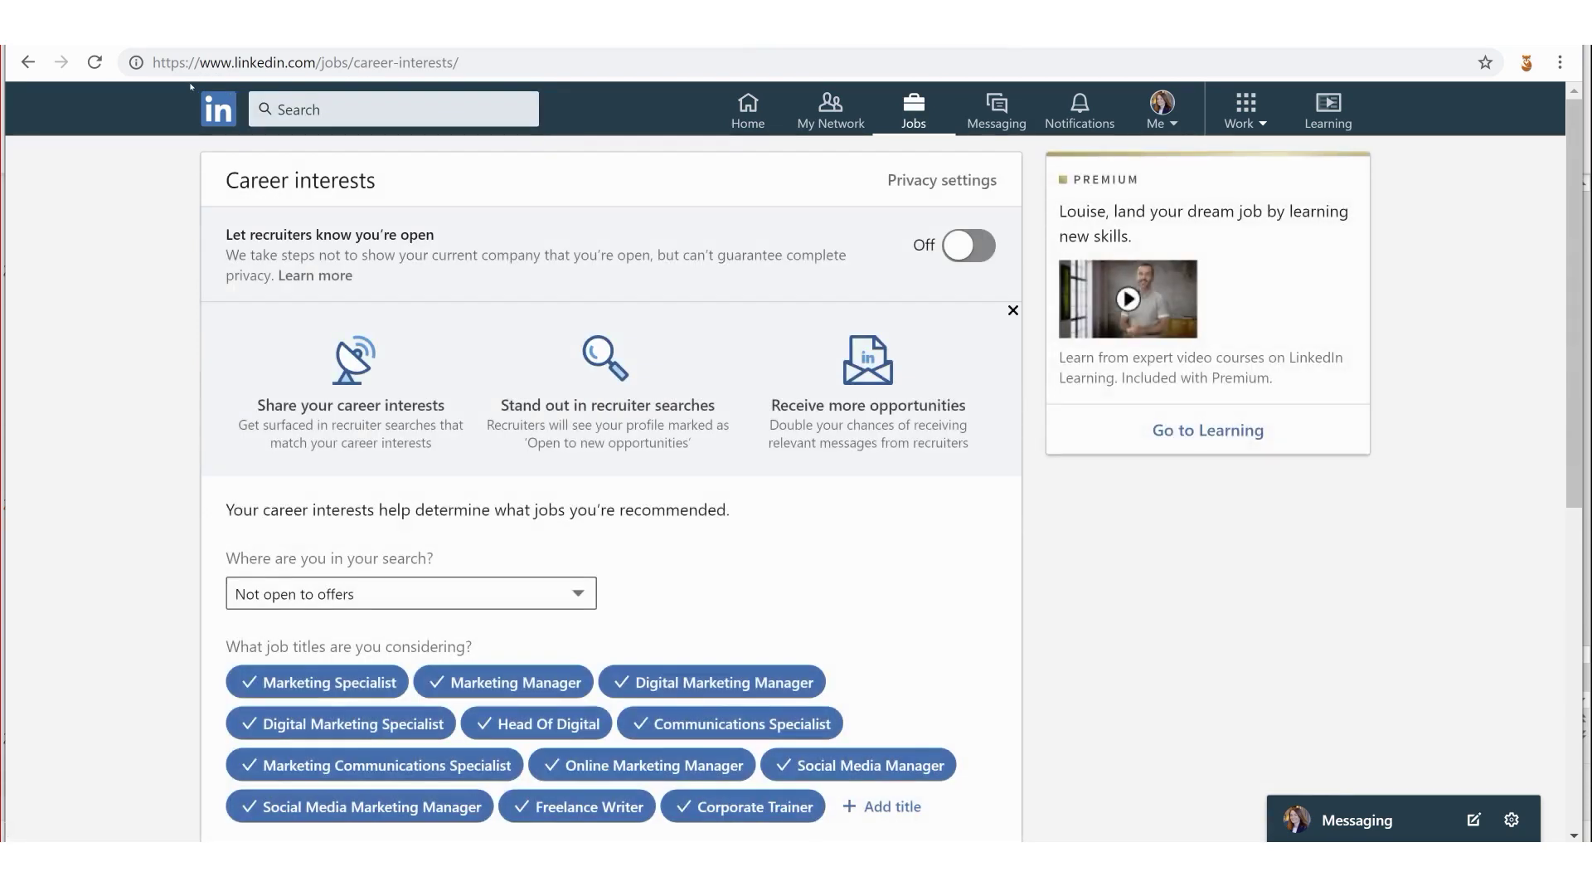
{"action": "scroll", "coordinate": [254, 220], "scroll_direction": "down", "scroll_amount": 5}
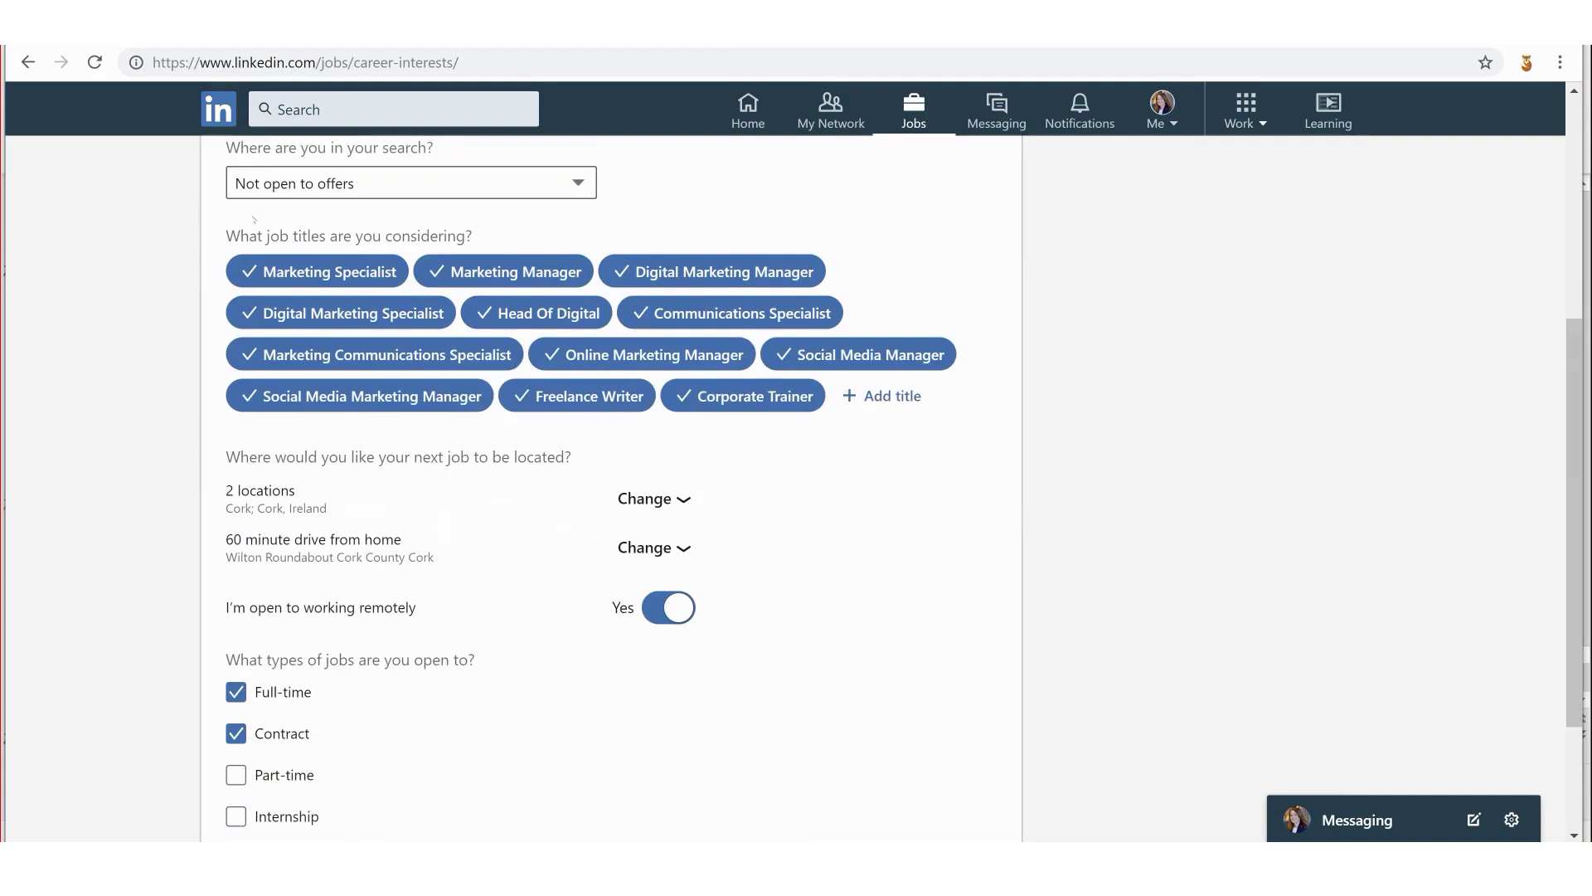
{"action": "scroll", "coordinate": [255, 219], "scroll_direction": "up", "scroll_amount": 5}
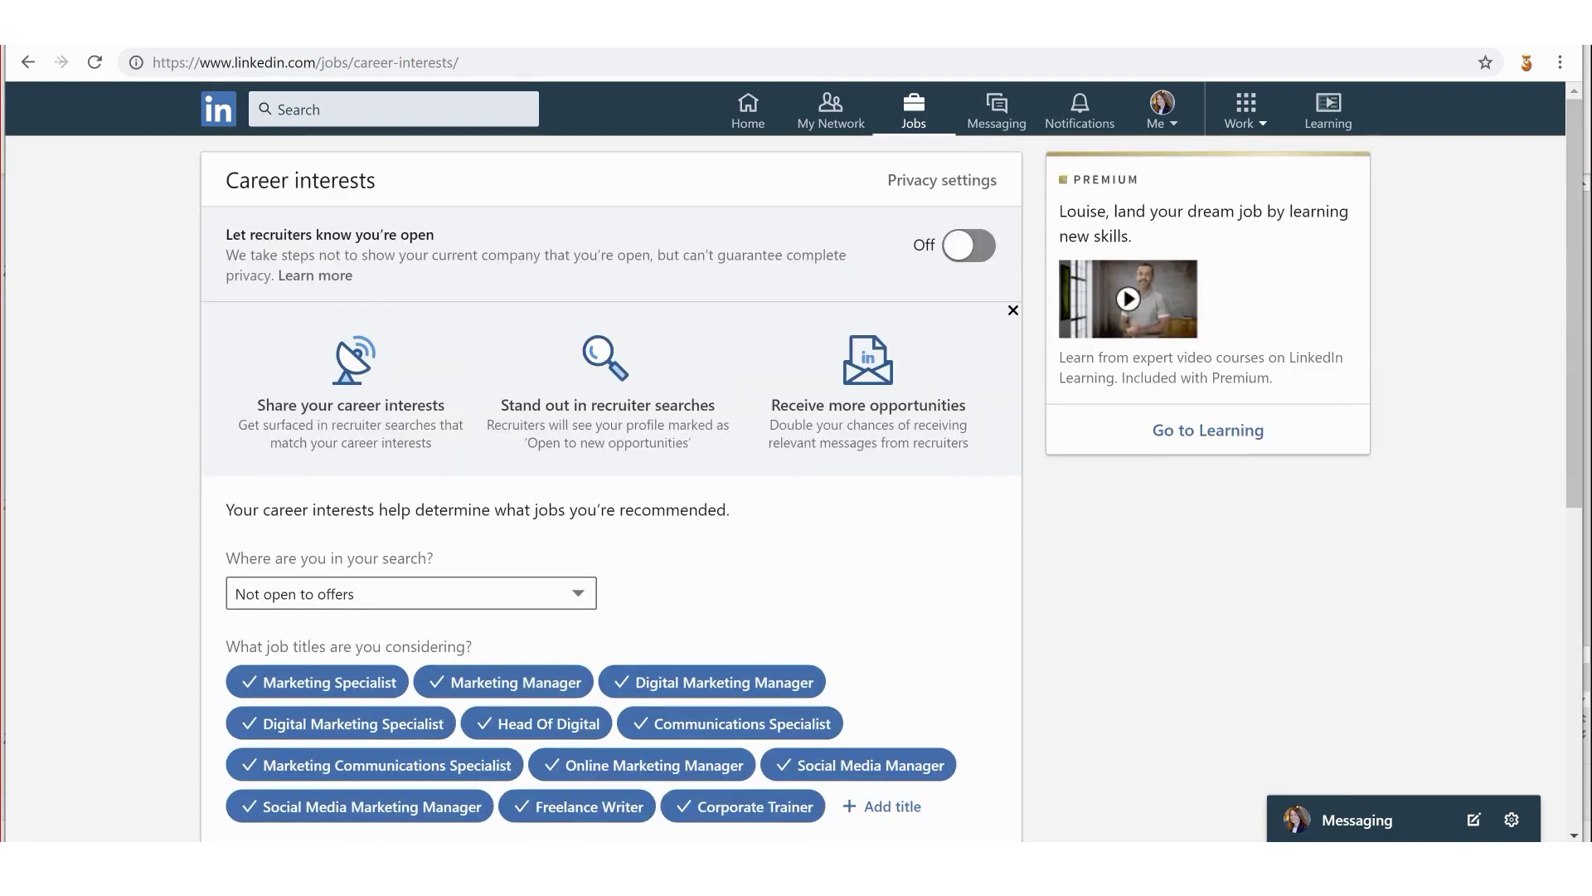
{"action": "left_click", "coordinate": [28, 62]}
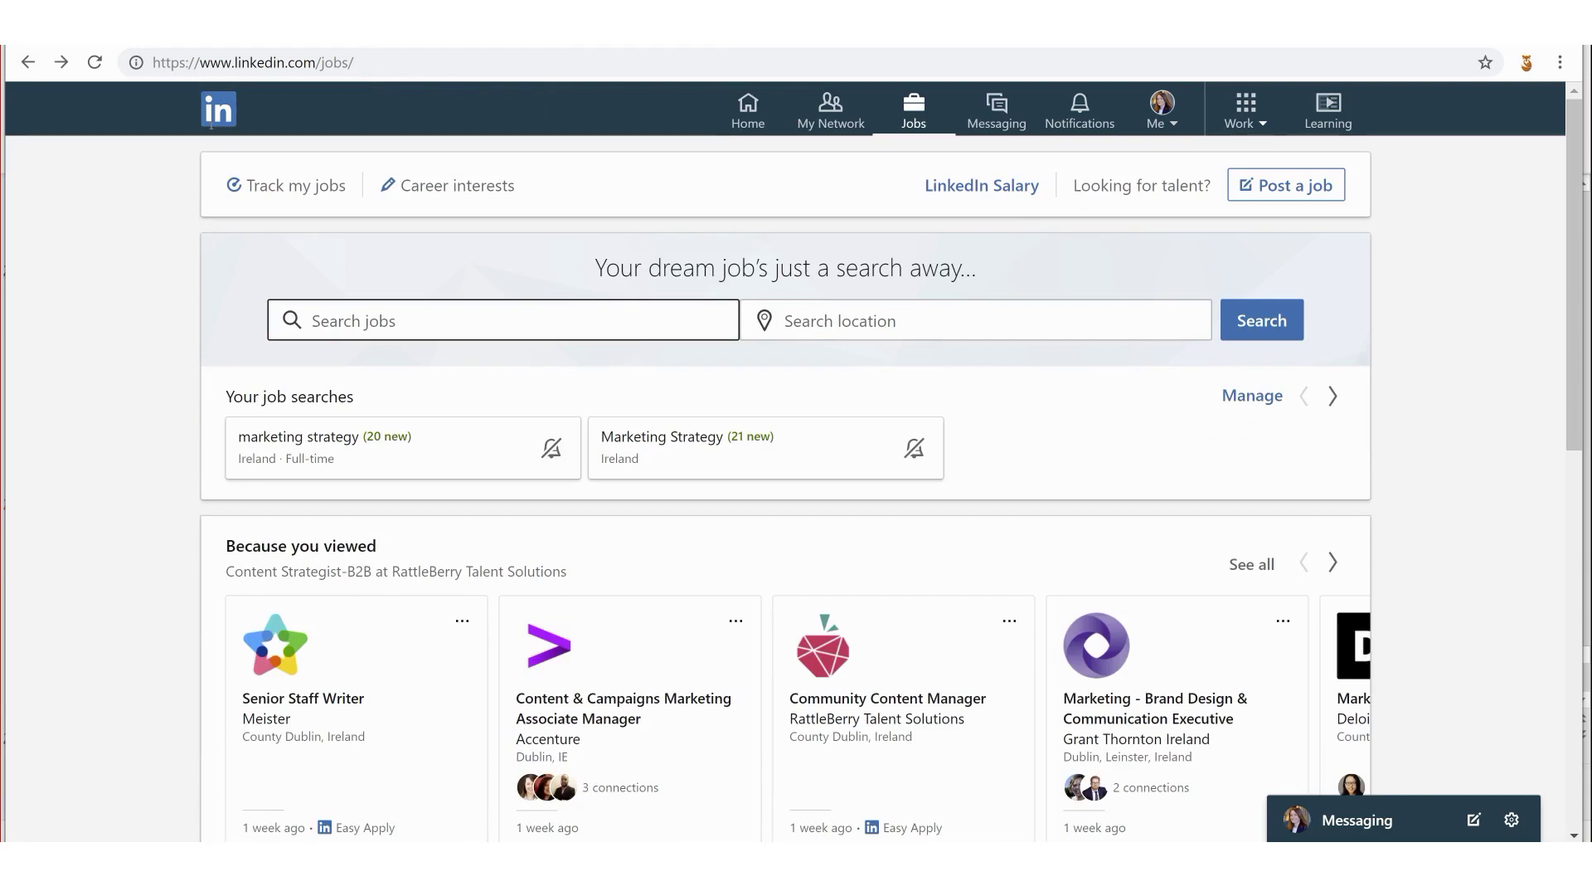
{"action": "left_click", "coordinate": [284, 108]}
{"action": "key", "text": "Tab"}
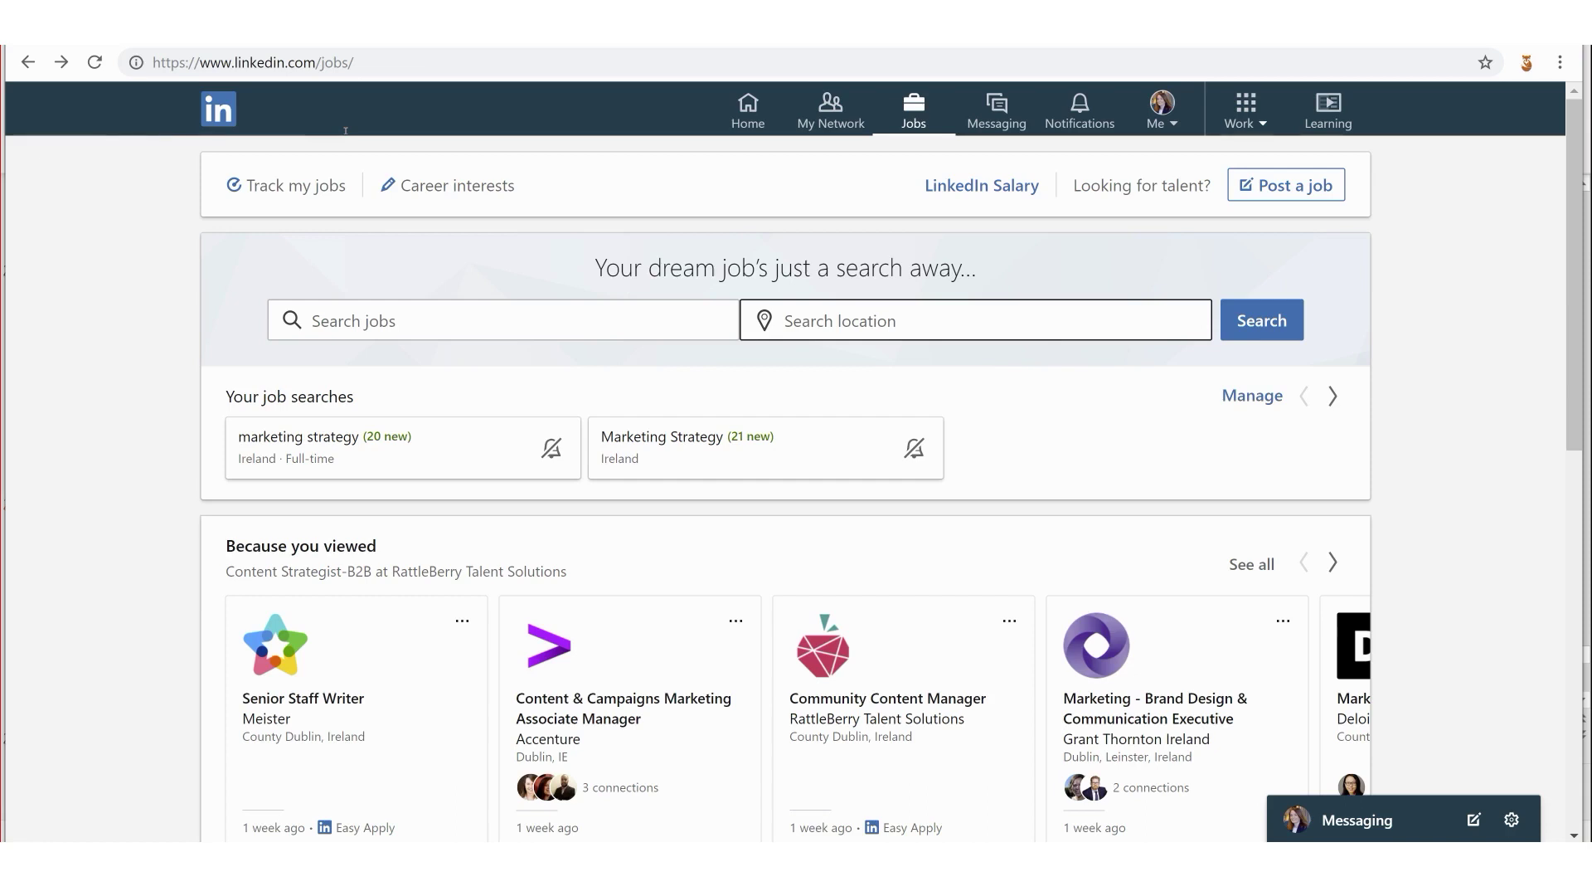
{"action": "left_click", "coordinate": [160, 155]}
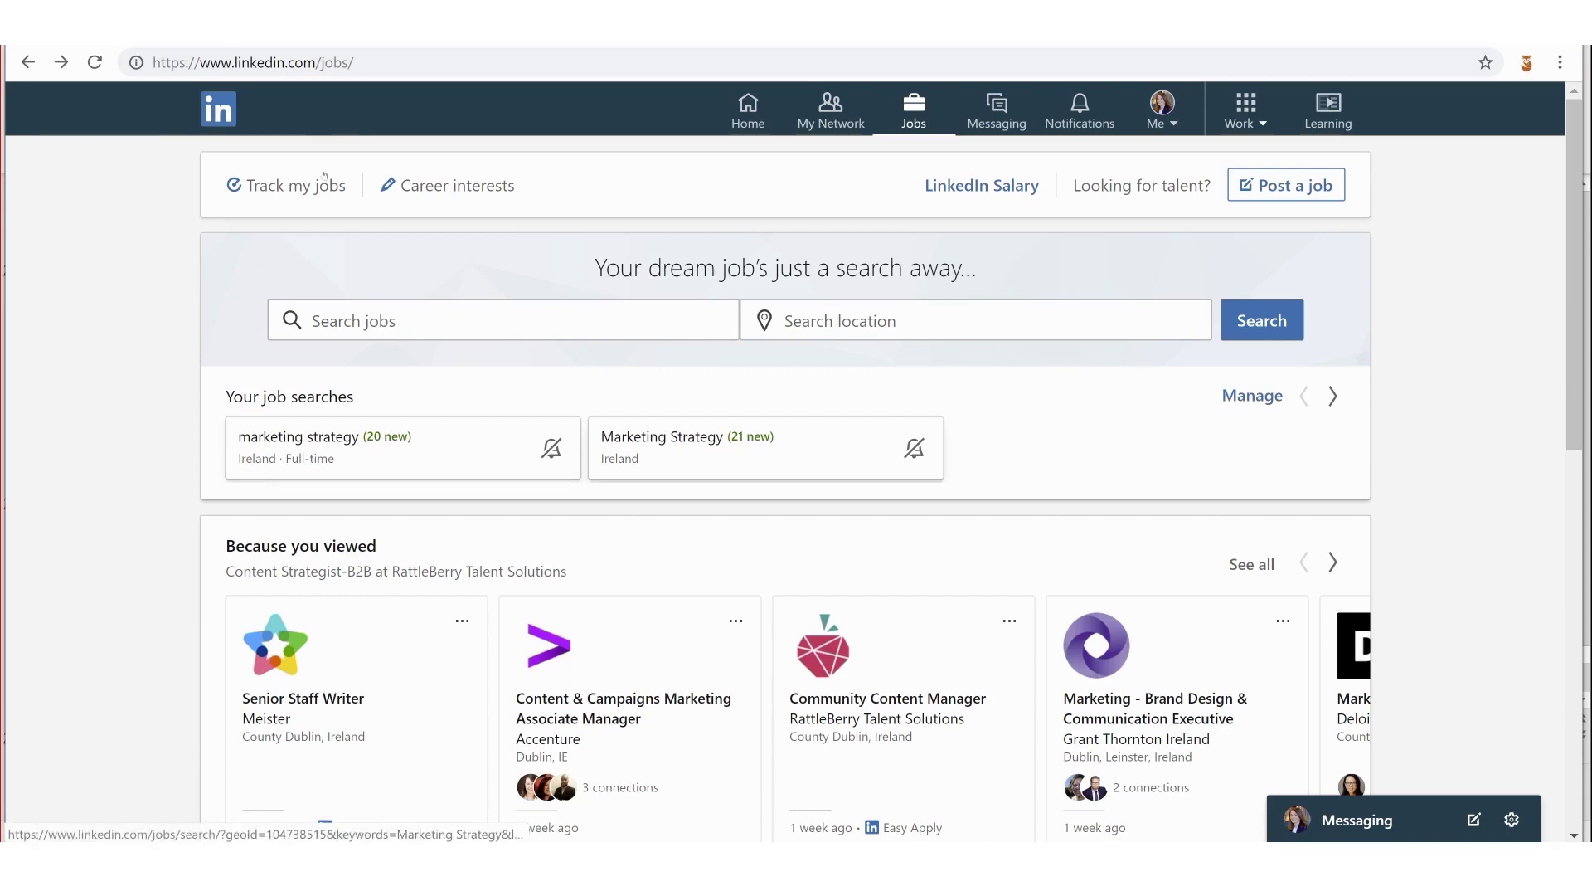
{"action": "scroll", "coordinate": [242, 190], "scroll_direction": "down", "scroll_amount": 3}
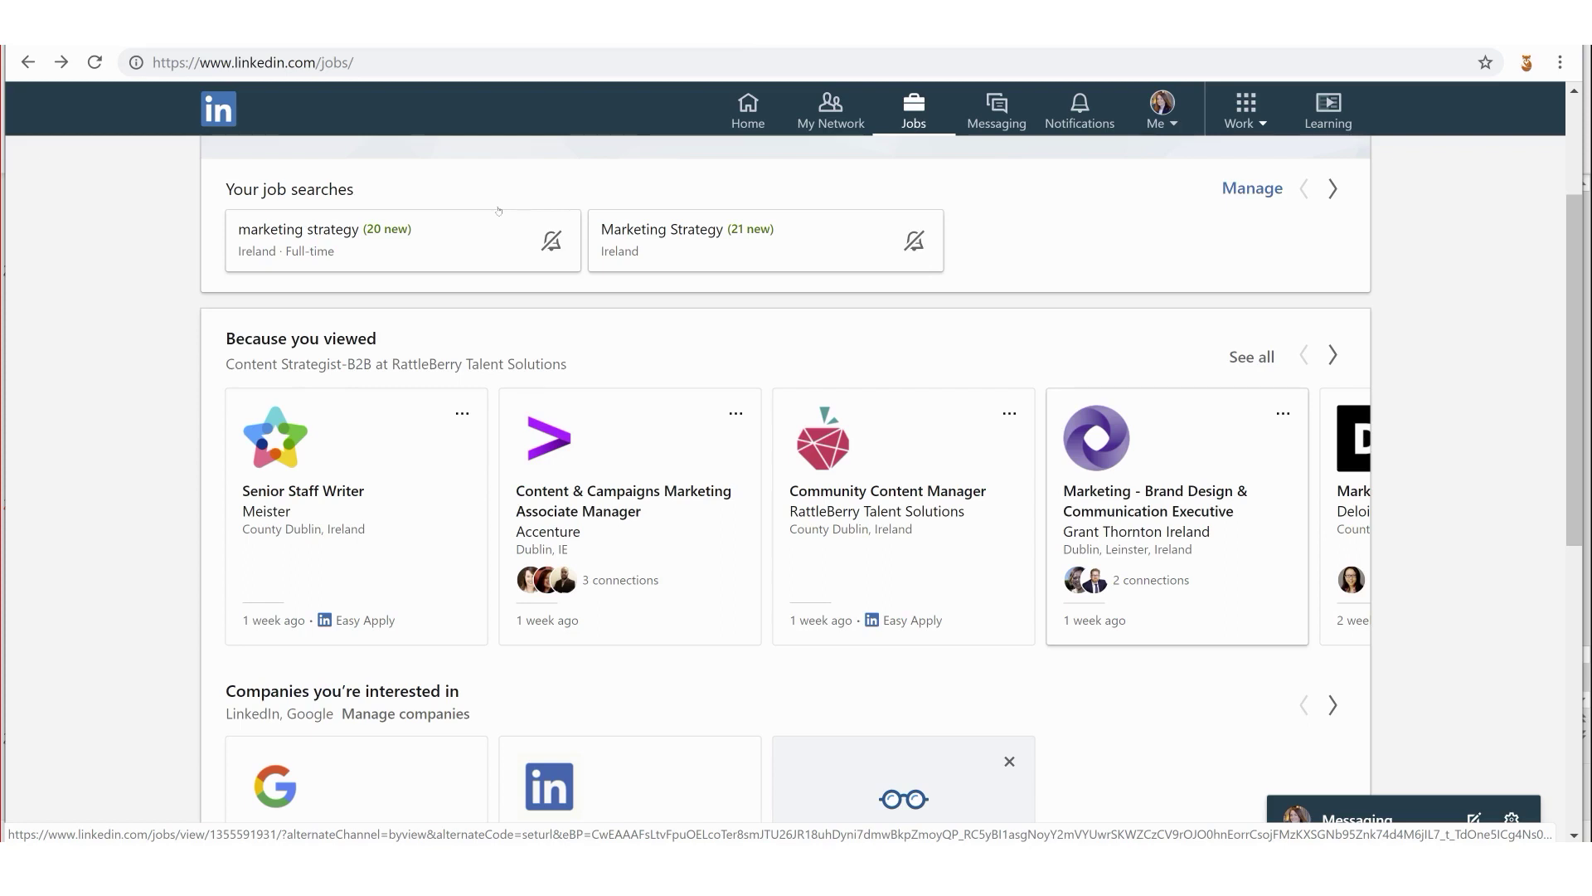
- Scroll through the recommended jobs on the Jobs page and back up to the top
{"action": "scroll", "coordinate": [498, 211], "scroll_direction": "down", "scroll_amount": 1}
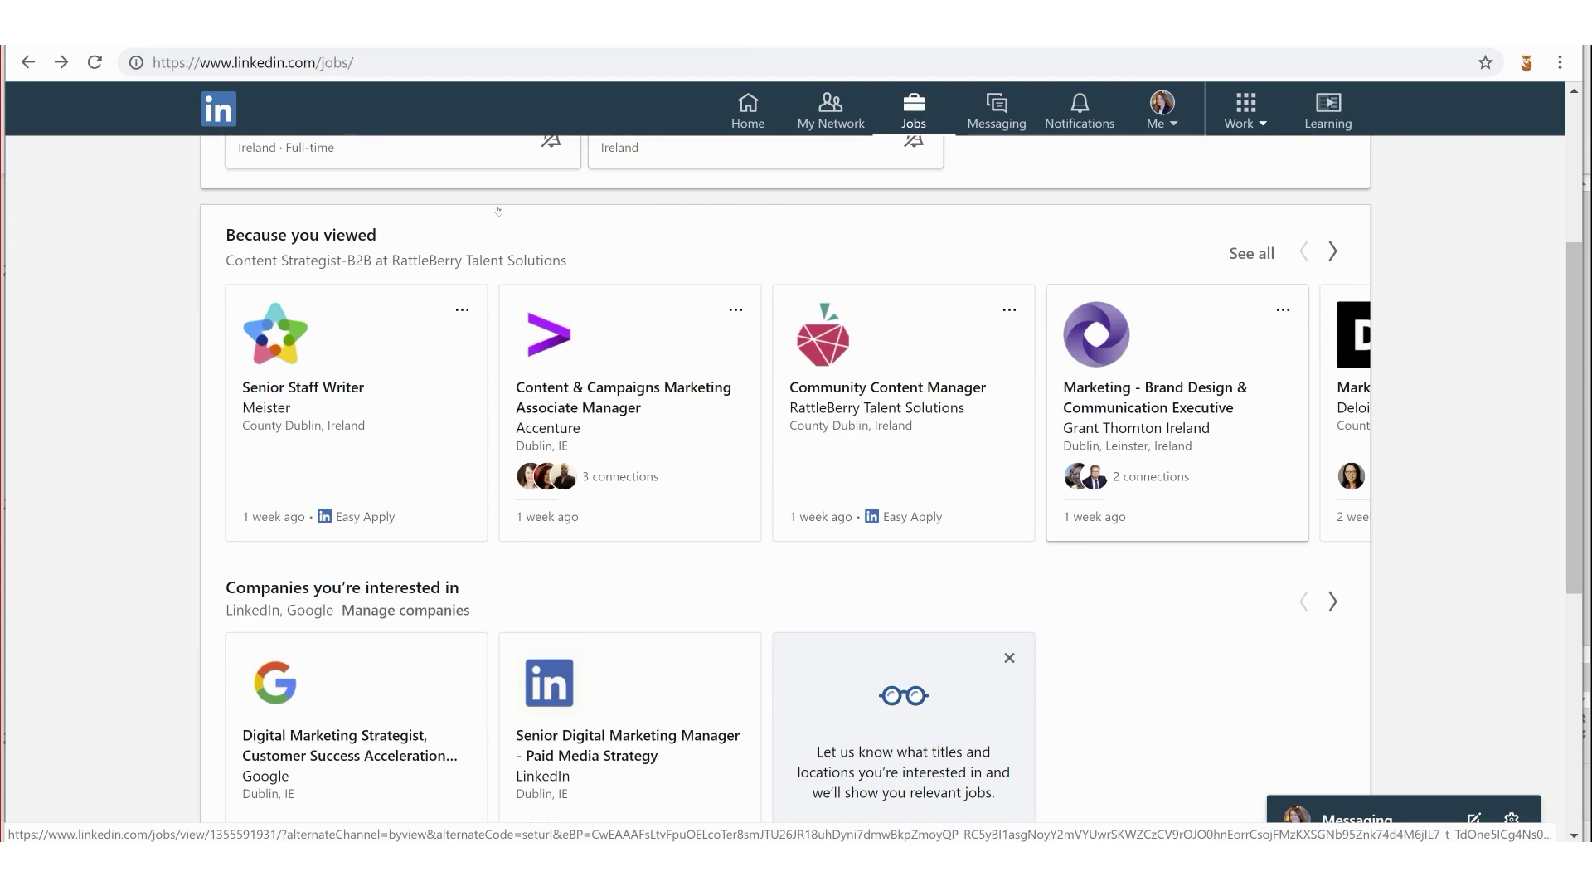
{"action": "scroll", "coordinate": [498, 210], "scroll_direction": "down", "scroll_amount": 3}
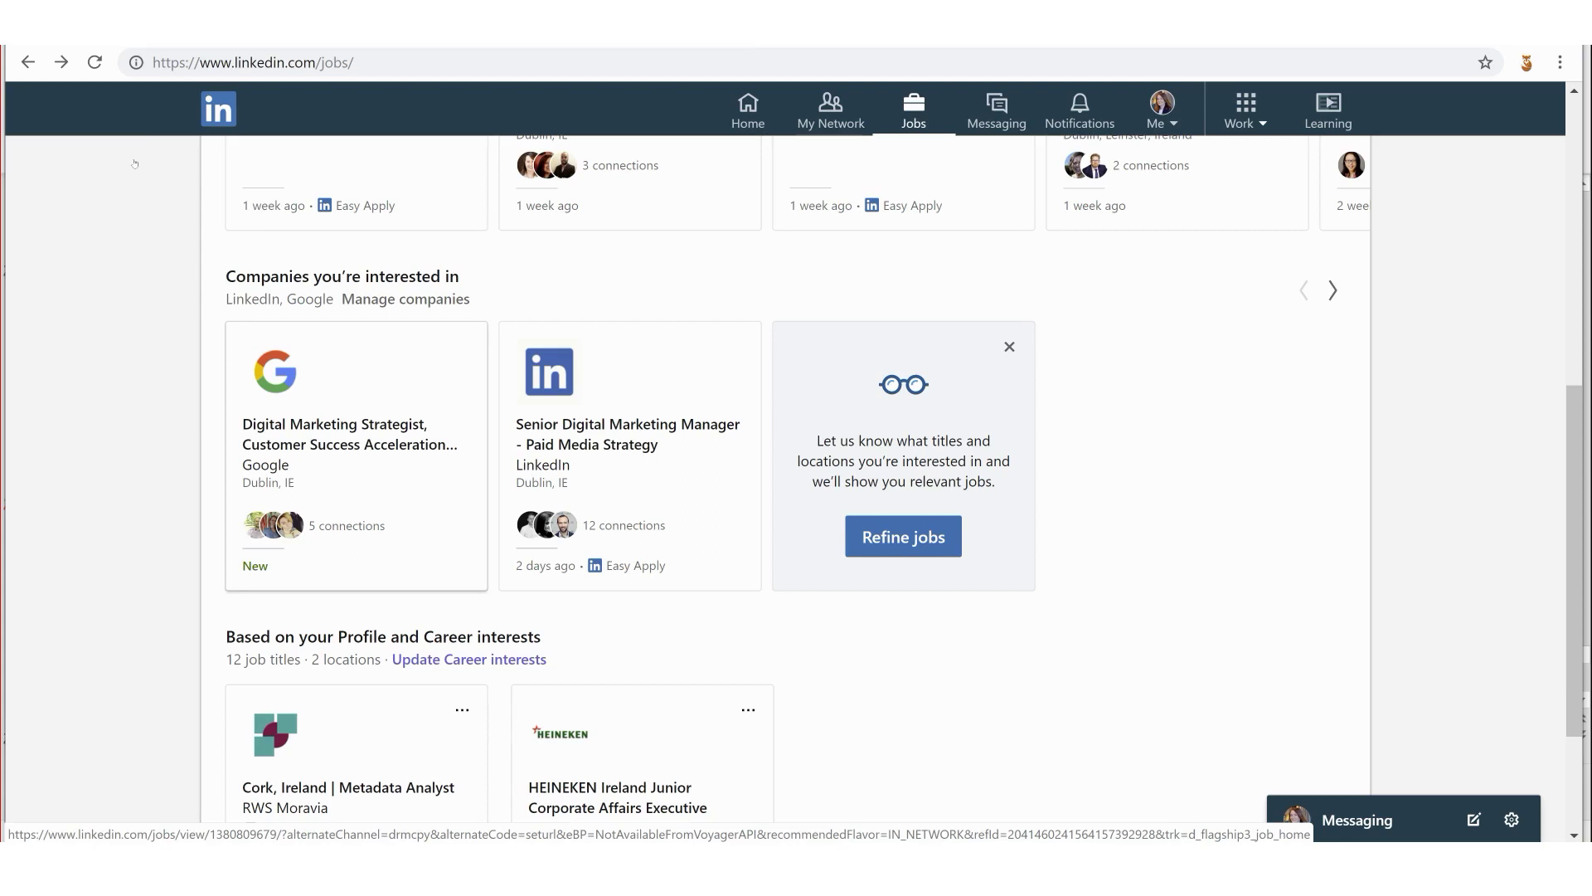
{"action": "scroll", "coordinate": [135, 163], "scroll_direction": "down", "scroll_amount": 3}
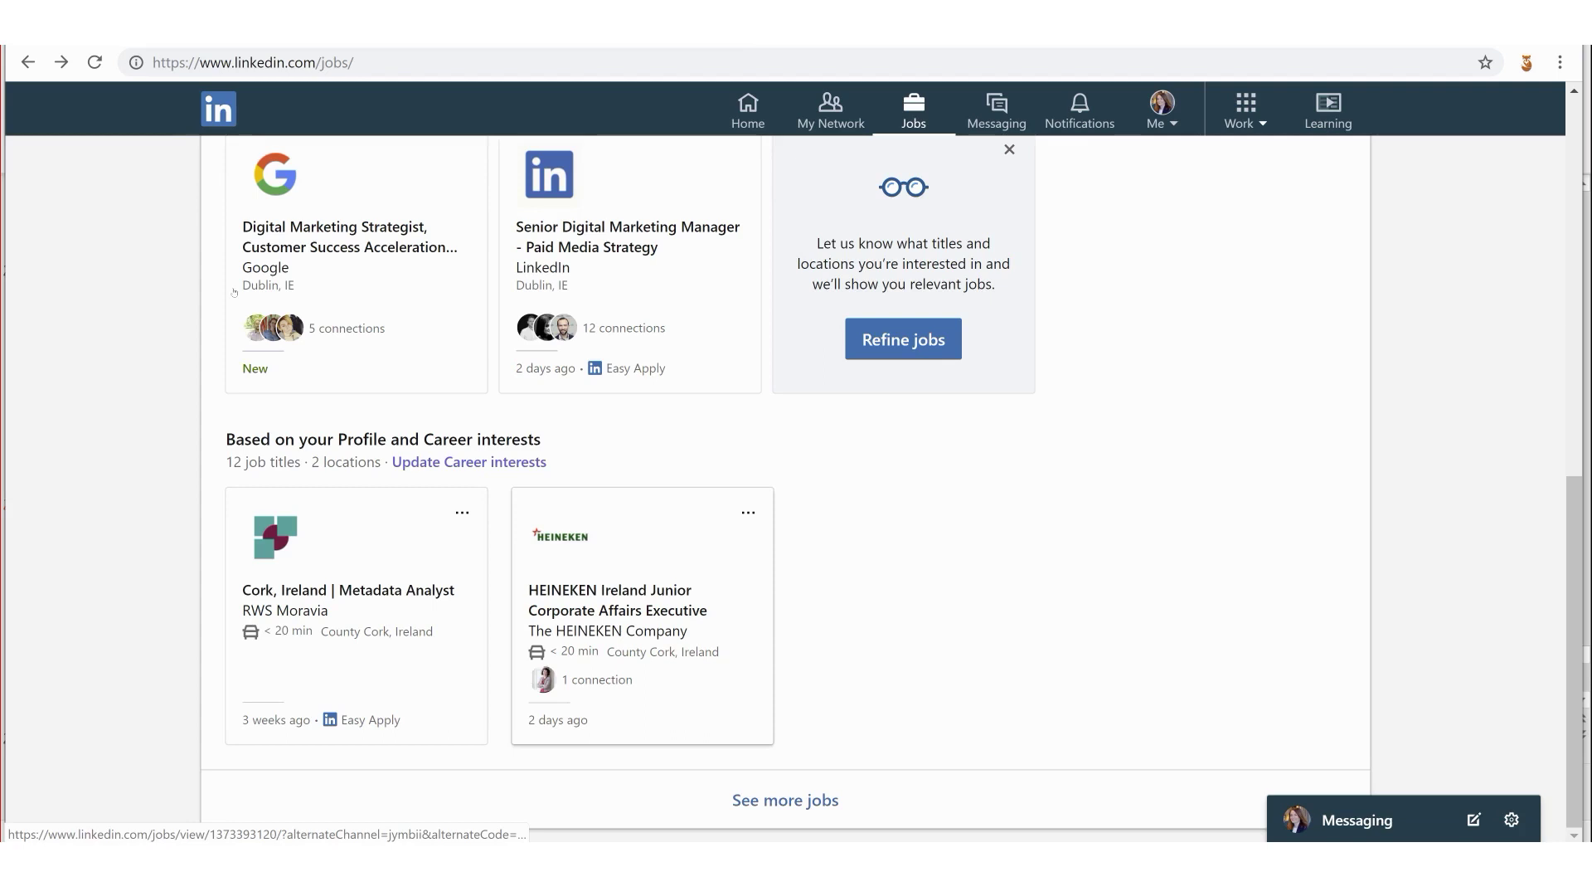
{"action": "scroll", "coordinate": [358, 271], "scroll_direction": "up", "scroll_amount": 10}
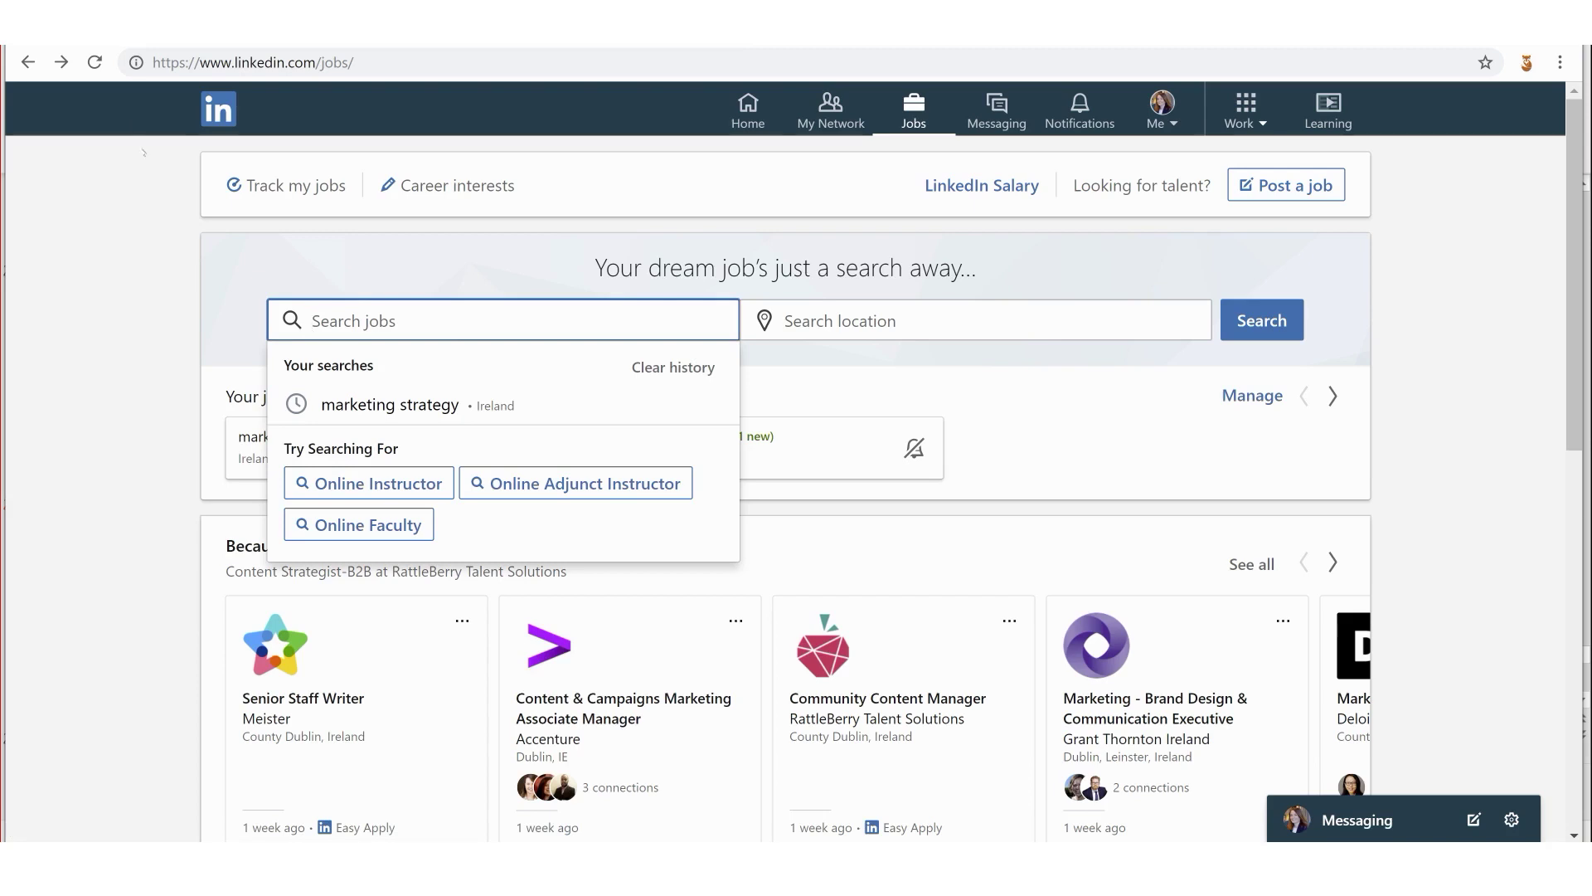
- Browse the suggested job searches, including the recent marketing strategy search in Ireland
{"action": "key", "text": "Down"}
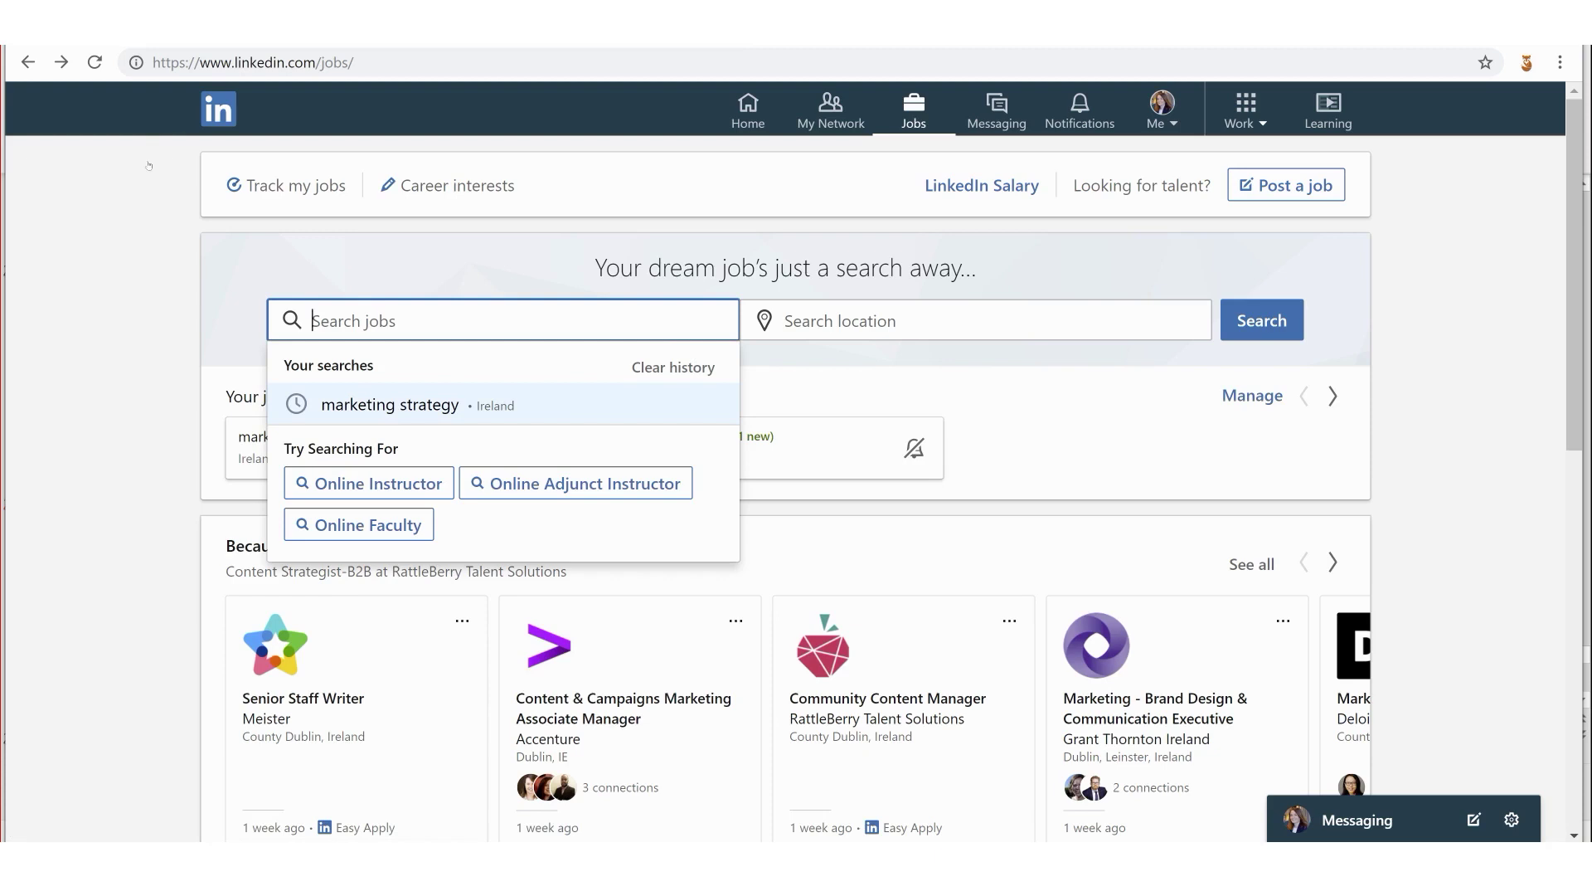
{"action": "key", "text": "Down"}
{"action": "key", "text": "Down"}
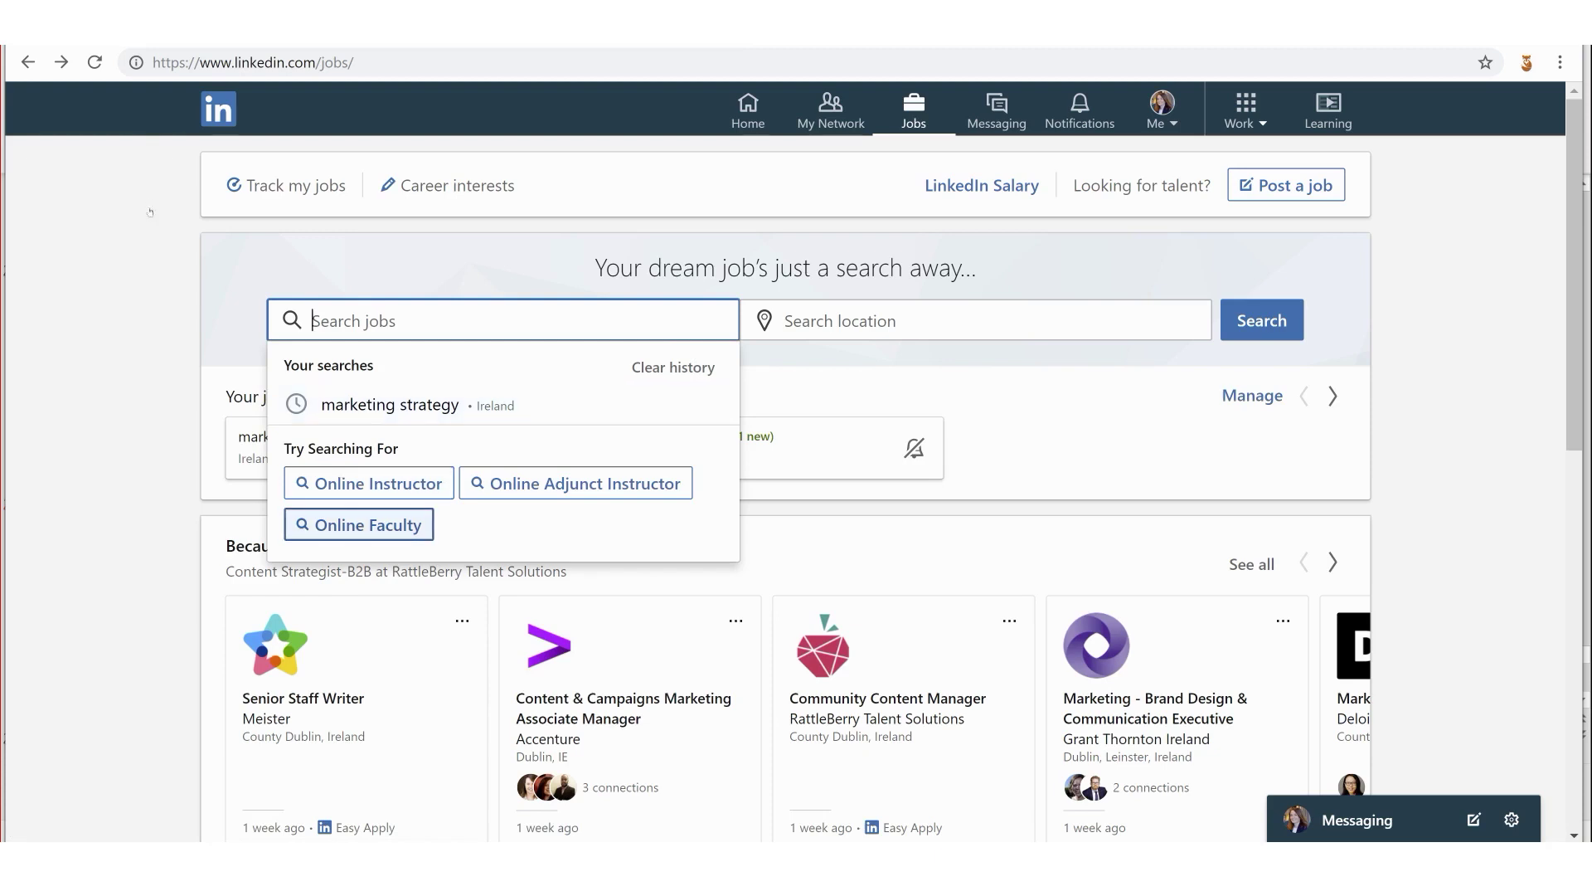
{"action": "key", "text": "Up"}
{"action": "key", "text": "Left"}
{"action": "key", "text": "Down"}
{"action": "key", "text": "Down"}
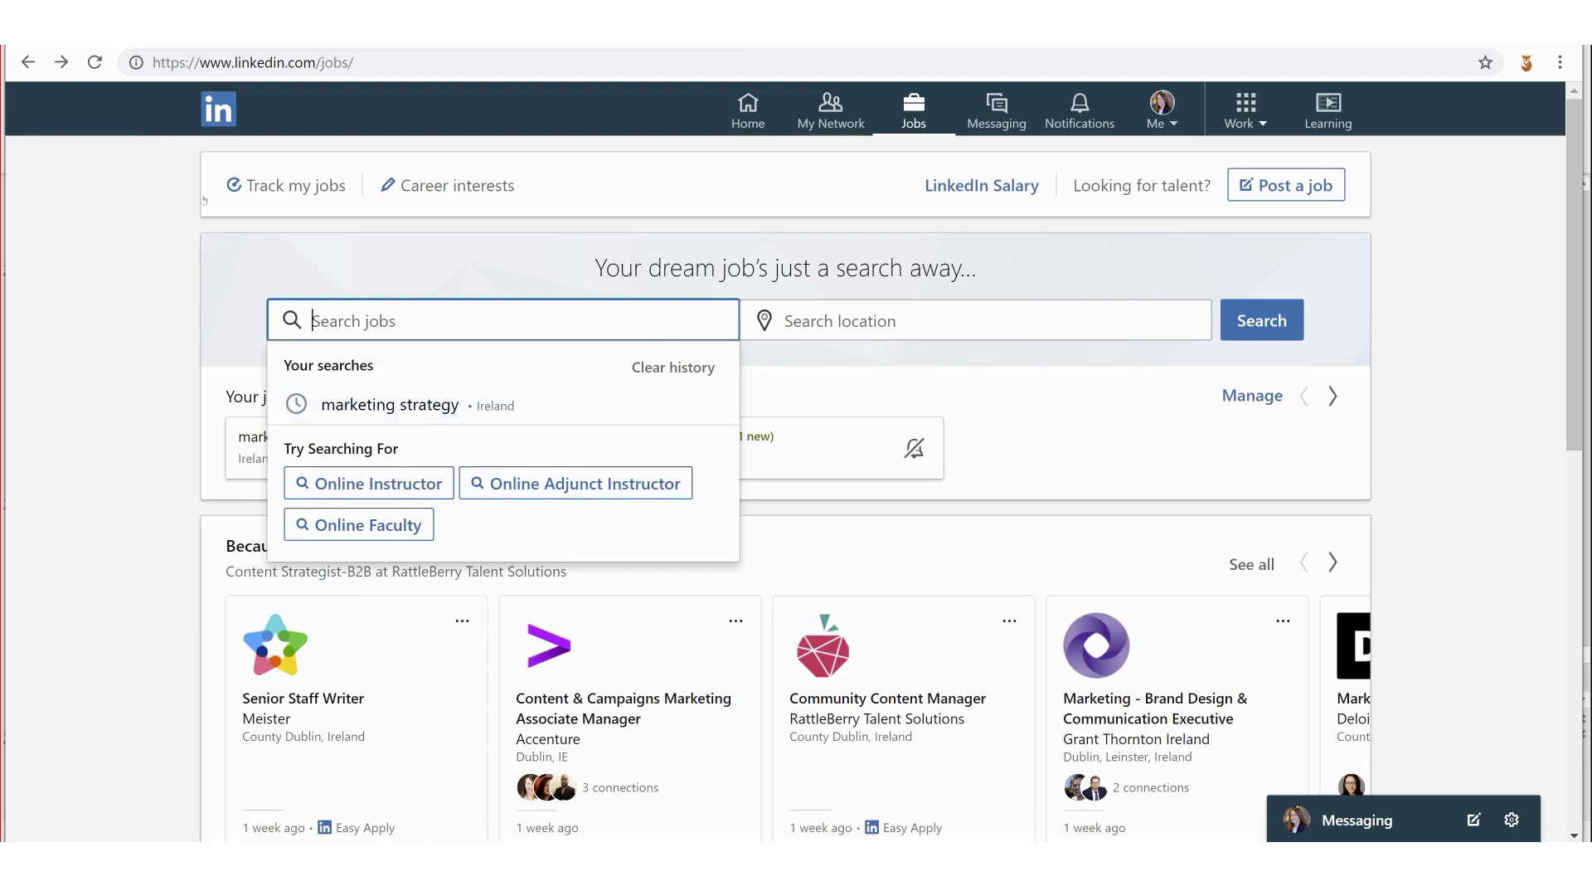
{"action": "key", "text": "Up"}
{"action": "key", "text": "Left"}
{"action": "key", "text": "Down"}
{"action": "key", "text": "Up"}
{"action": "key", "text": "Left"}
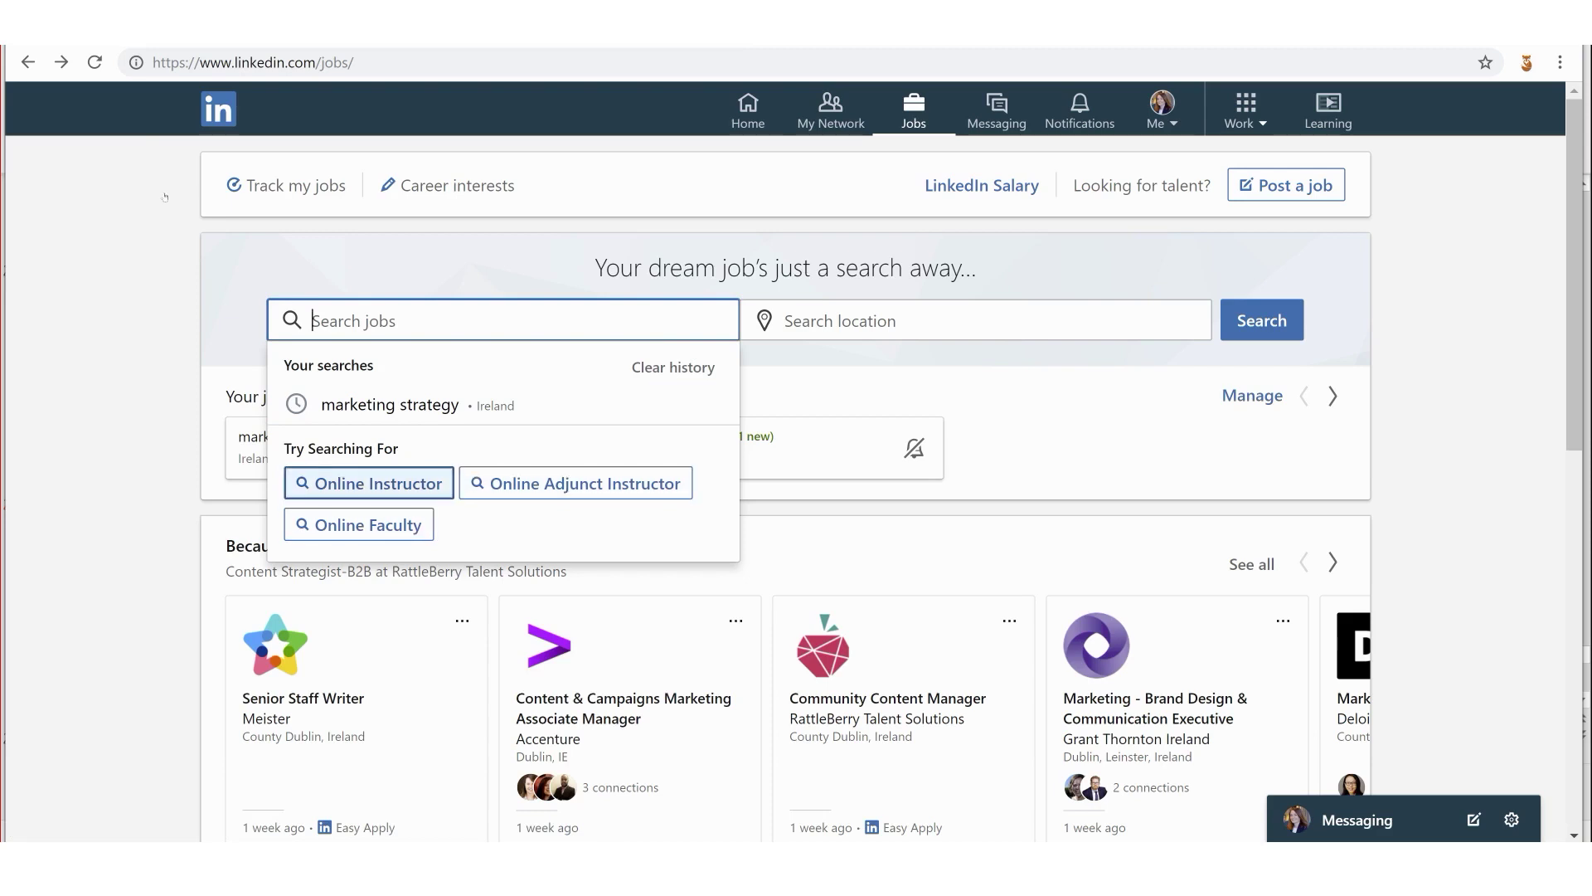
{"action": "key", "text": "Down"}
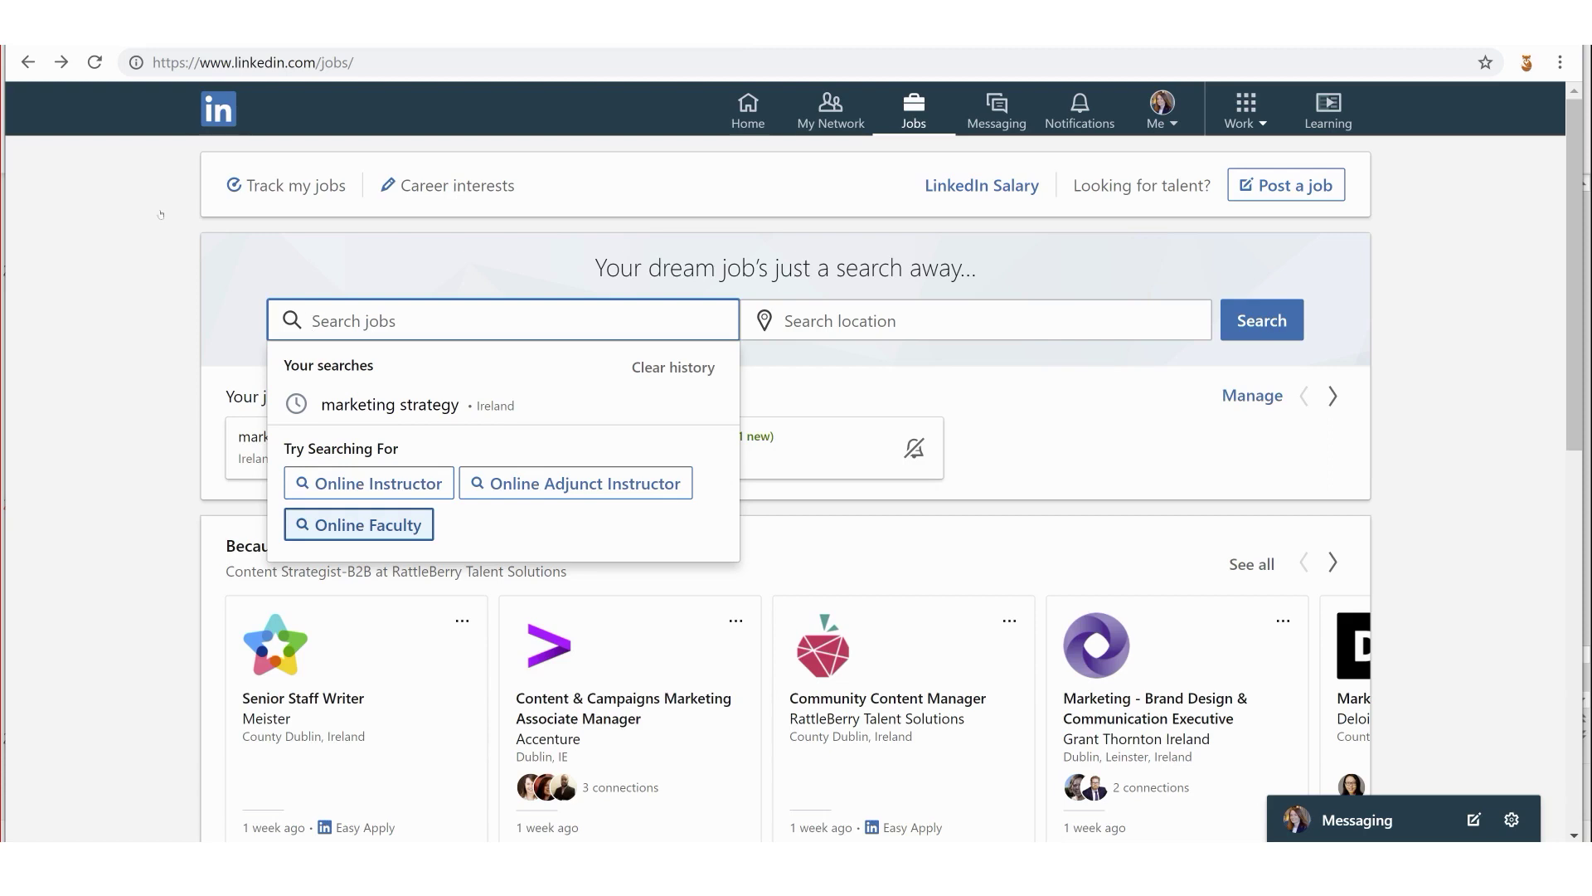
{"action": "key", "text": "Down"}
{"action": "key", "text": "Up"}
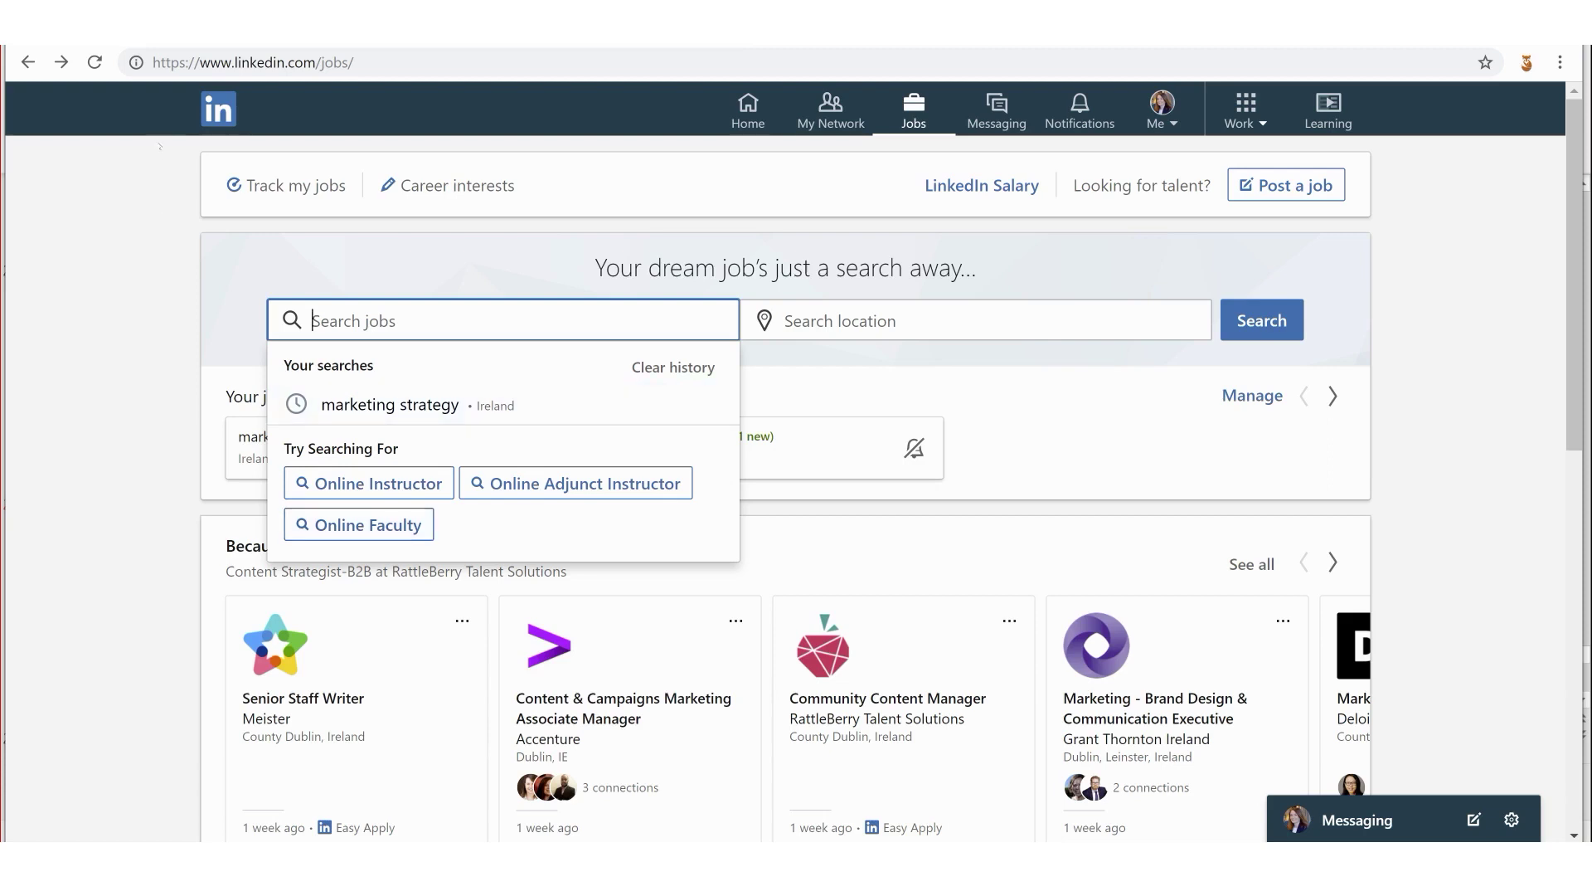
{"action": "key", "text": "Down"}
{"action": "key", "text": "Up"}
- Search jobs for 'digital marketing stategy' with the location Ireland
{"action": "type", "text": "dig"}
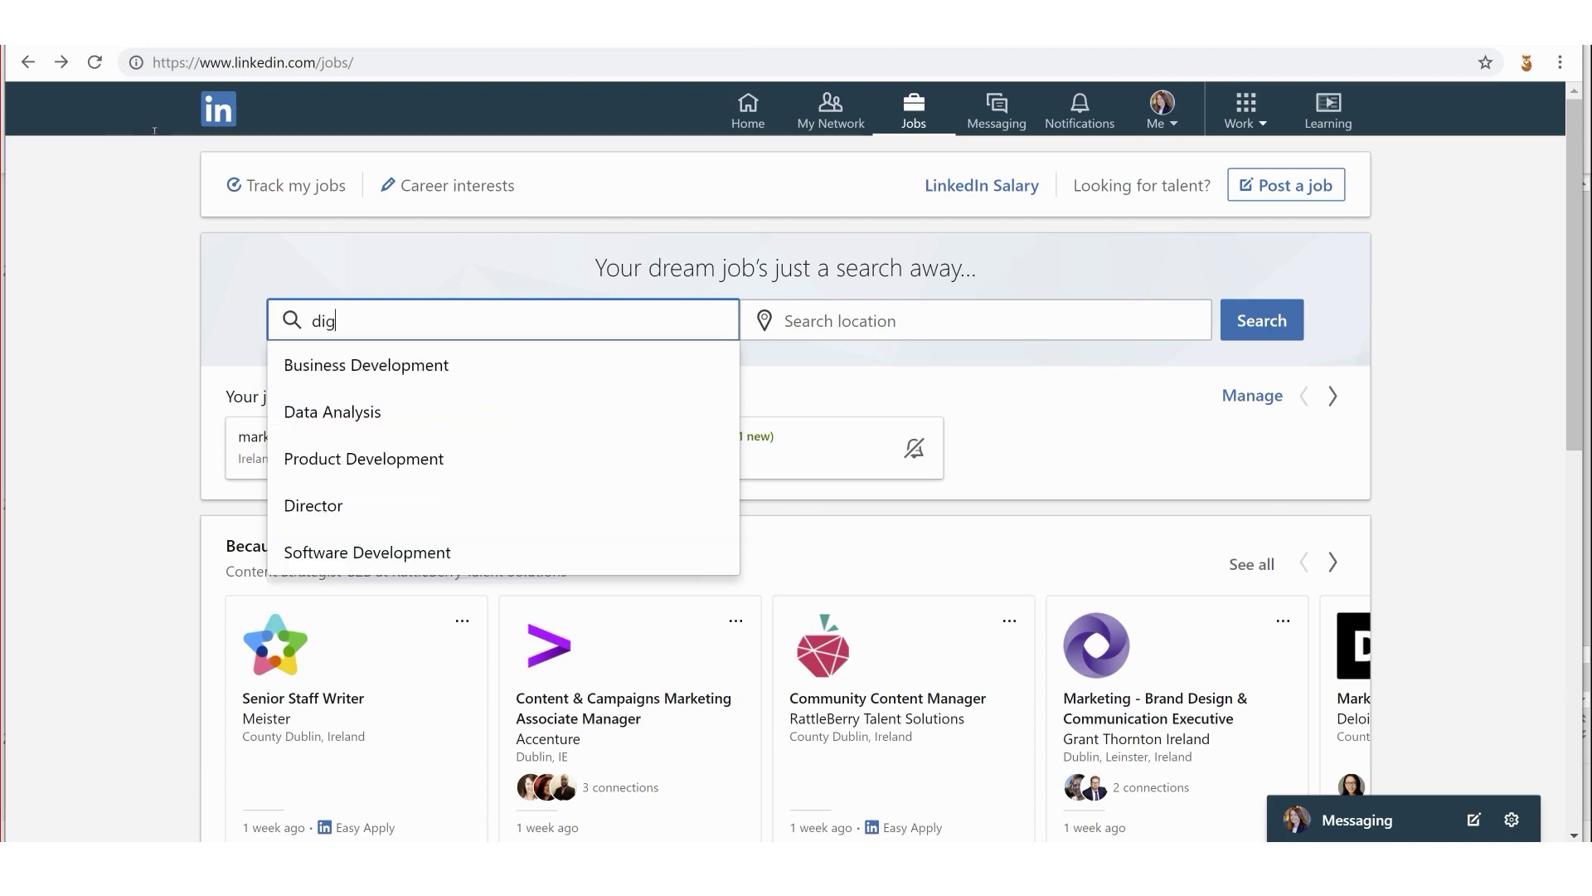
{"action": "type", "text": "ital markt"}
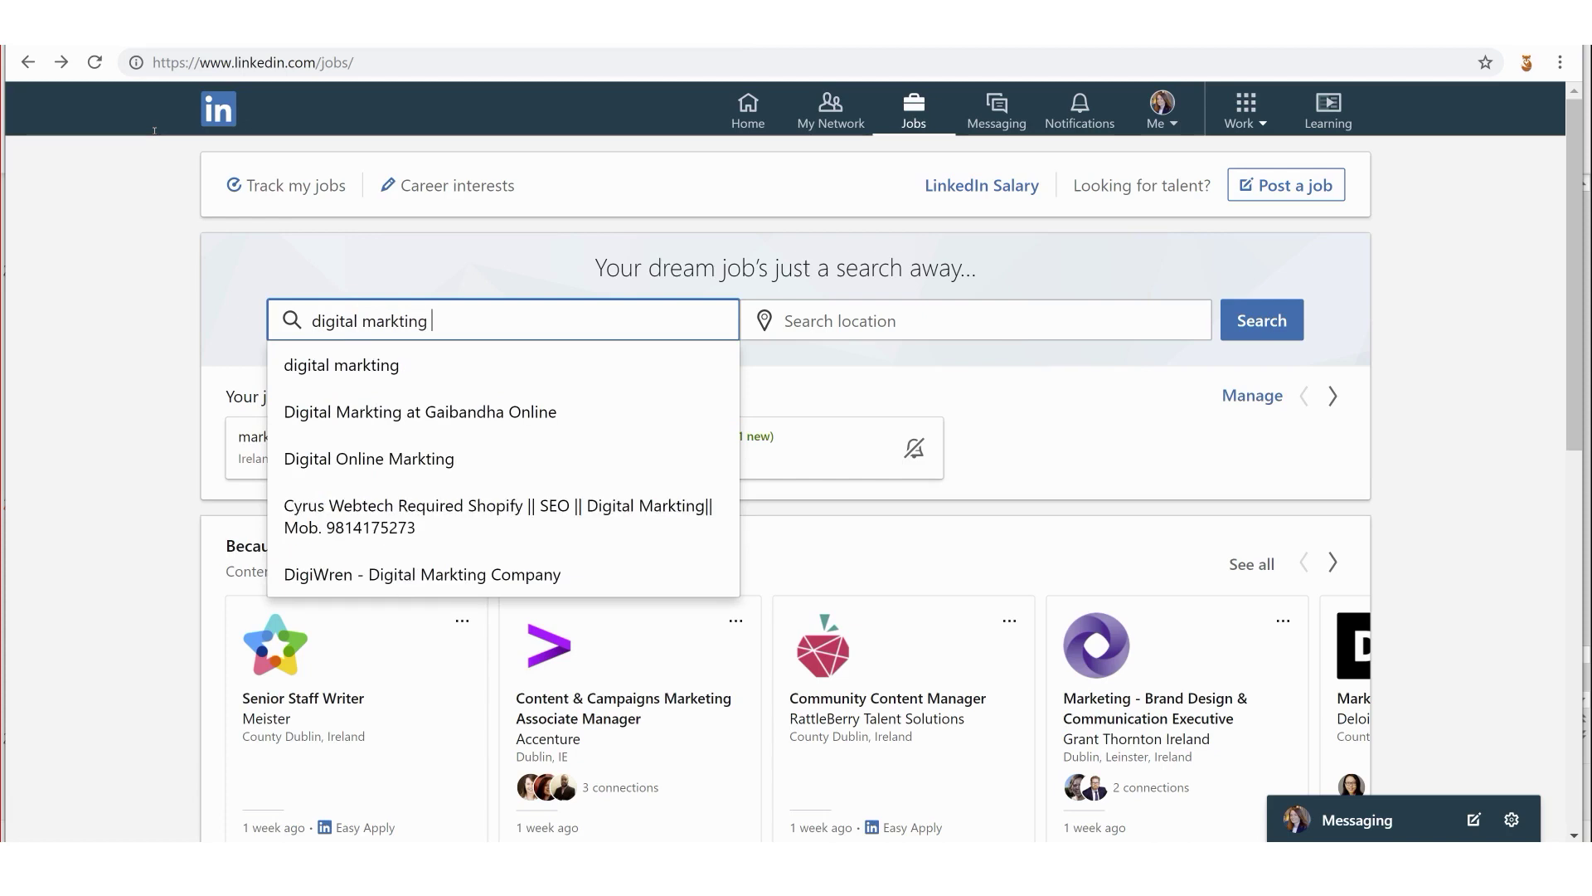
{"action": "key", "text": "BackSpace"}
{"action": "type", "text": "eting st"}
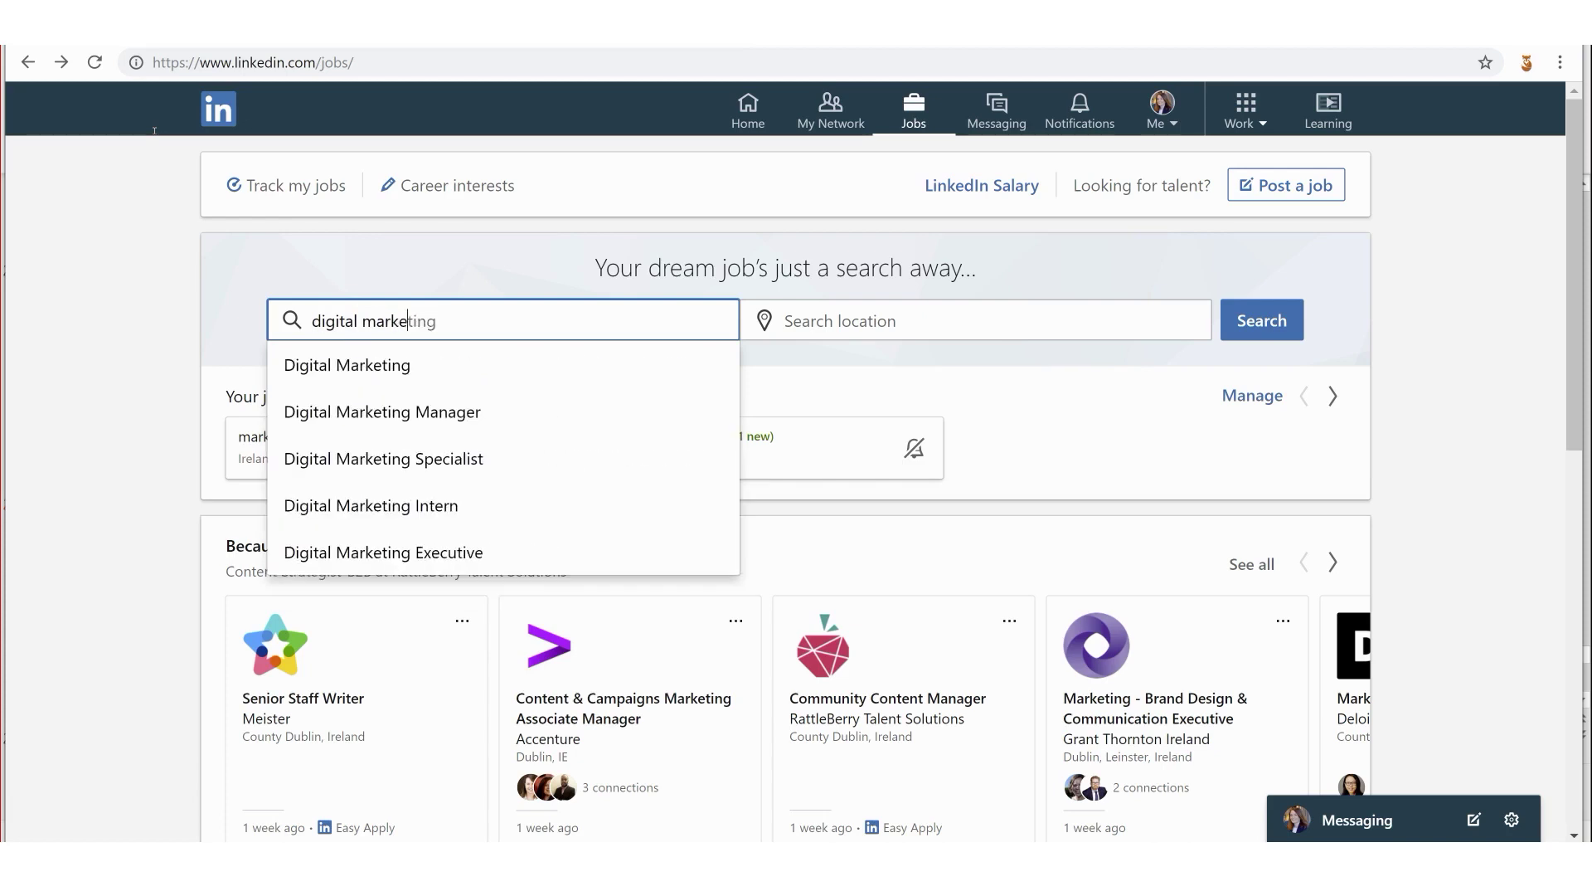
{"action": "type", "text": "ar"}
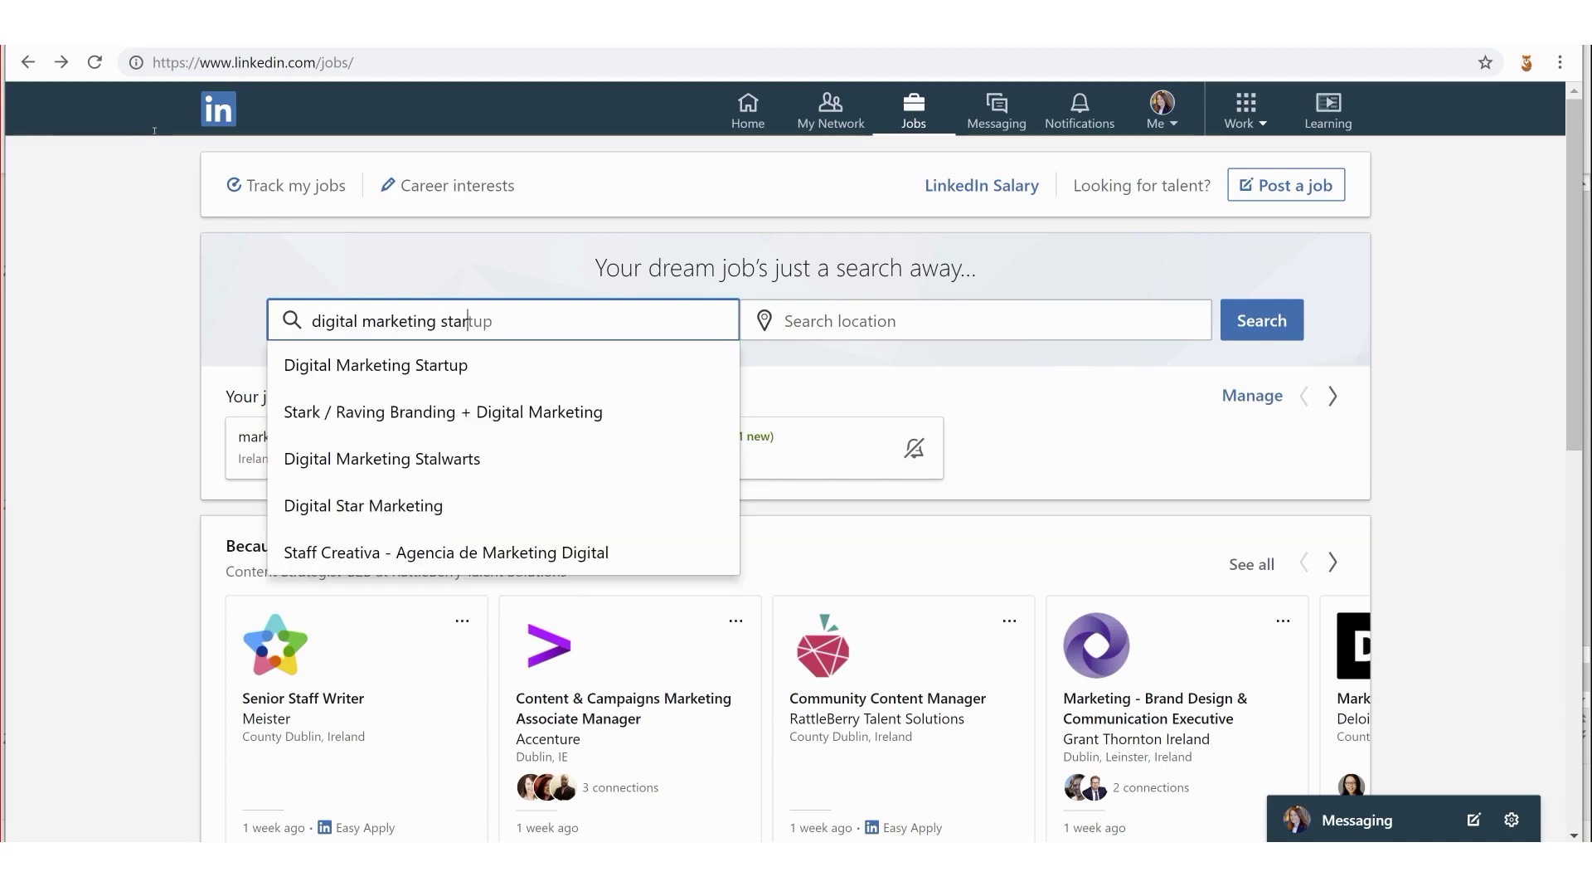
{"action": "type", "text": "t"}
{"action": "type", "text": "egy"}
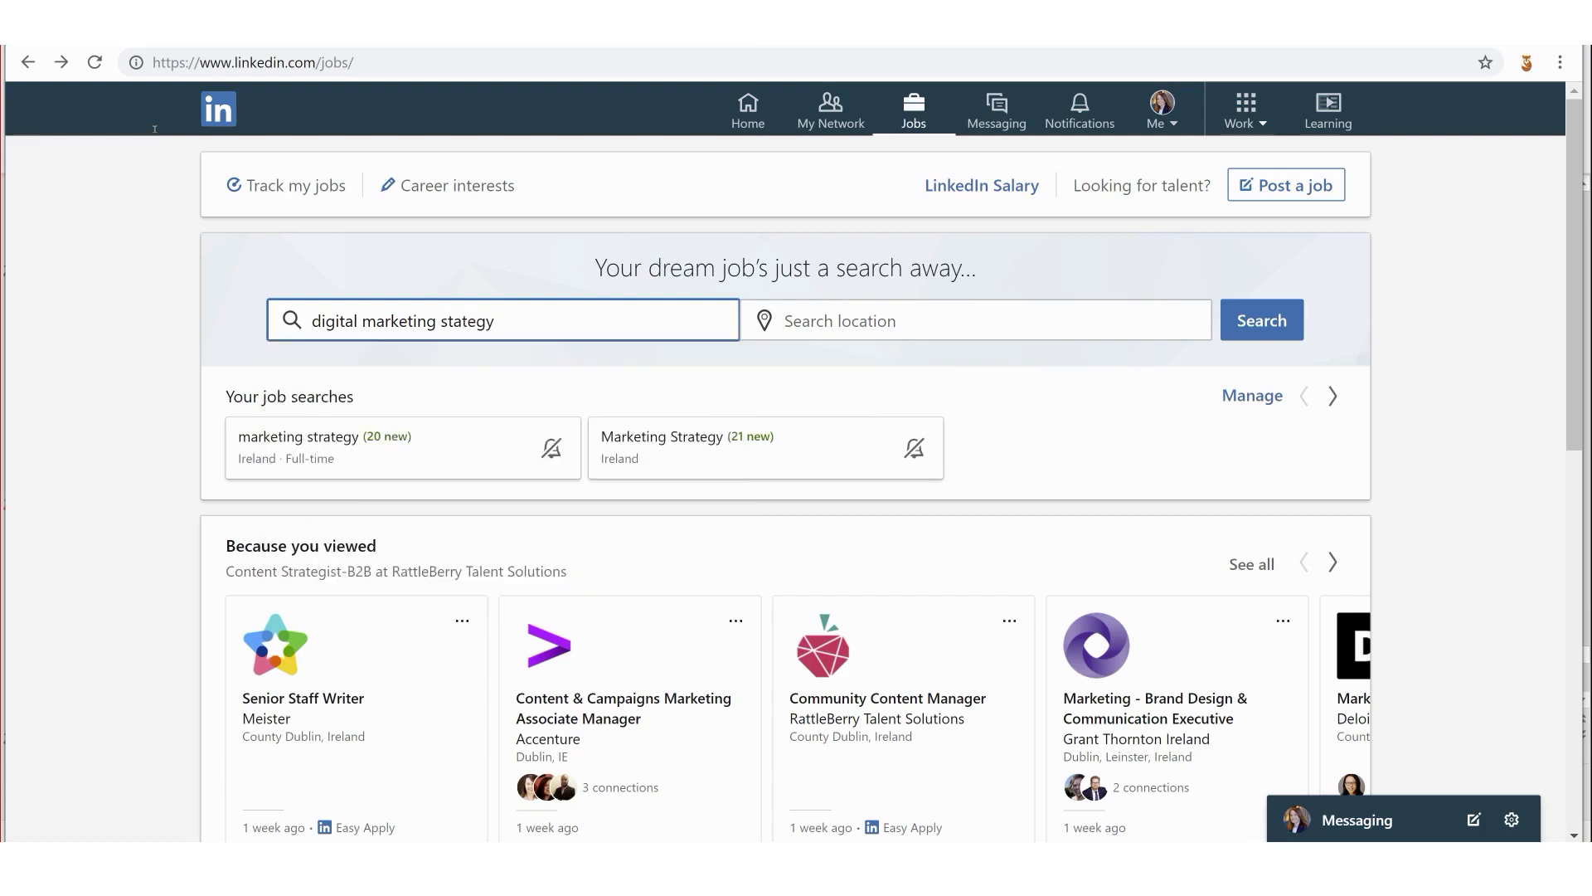
{"action": "key", "text": "Tab"}
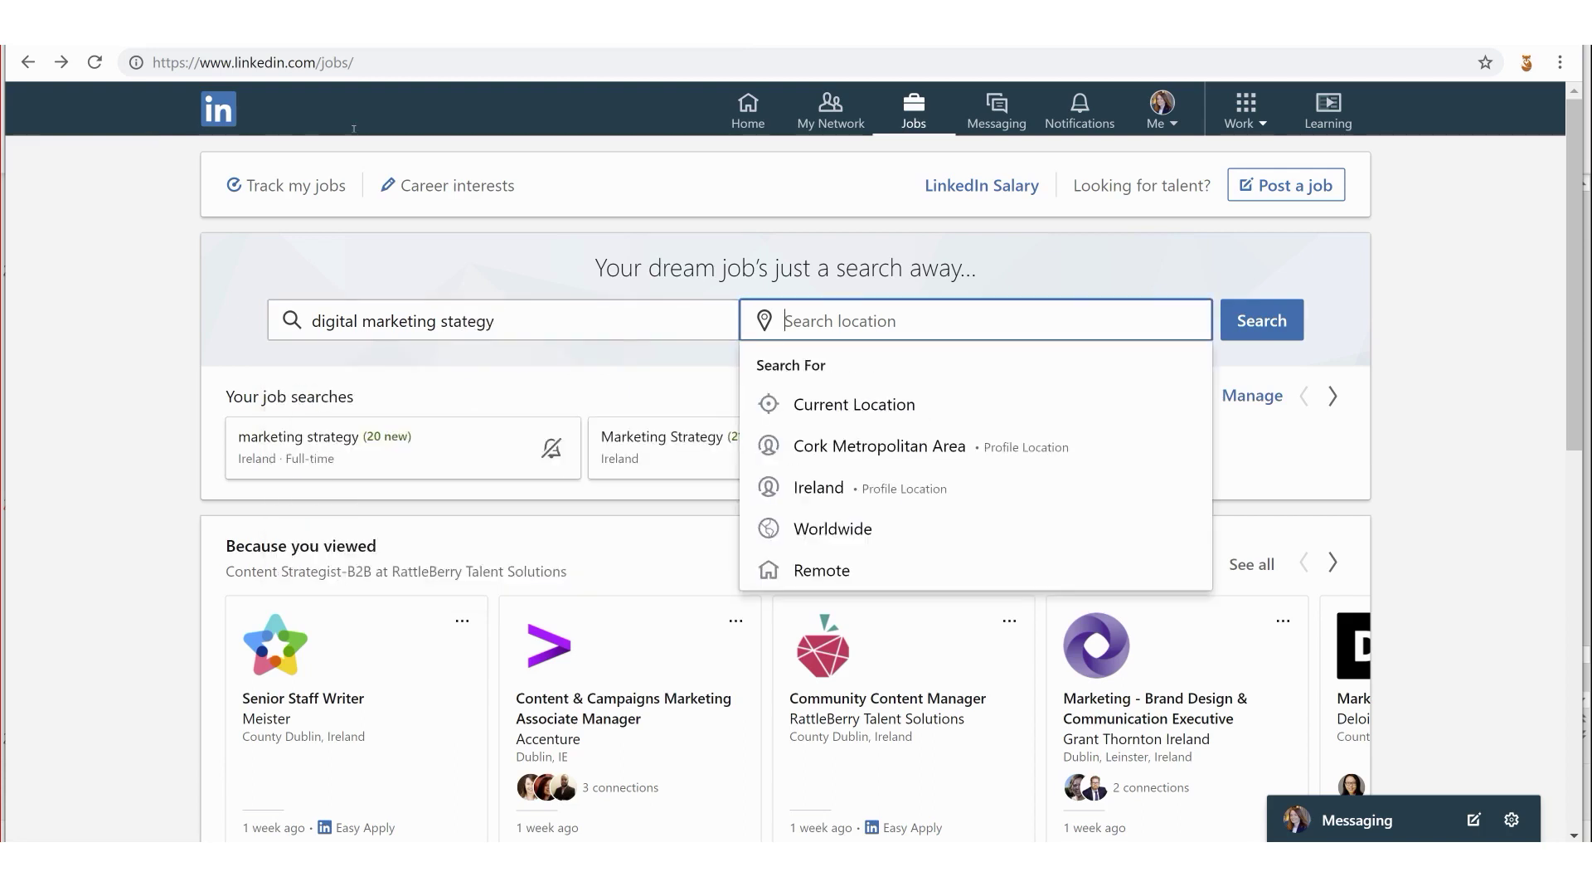
{"action": "type", "text": "Ireland"}
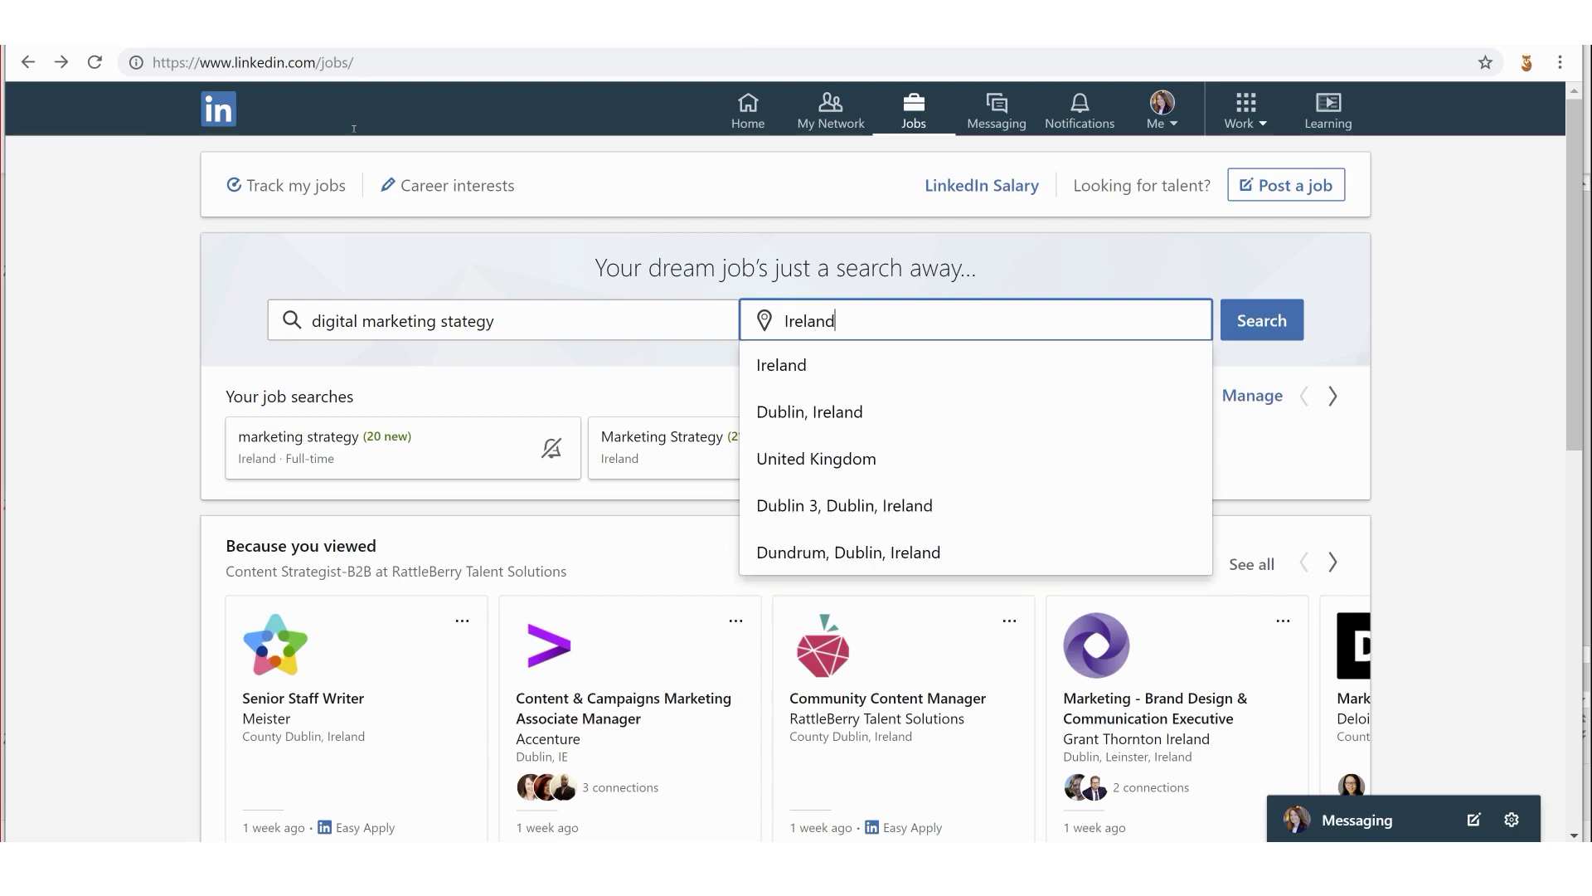
{"action": "key", "text": "Return"}
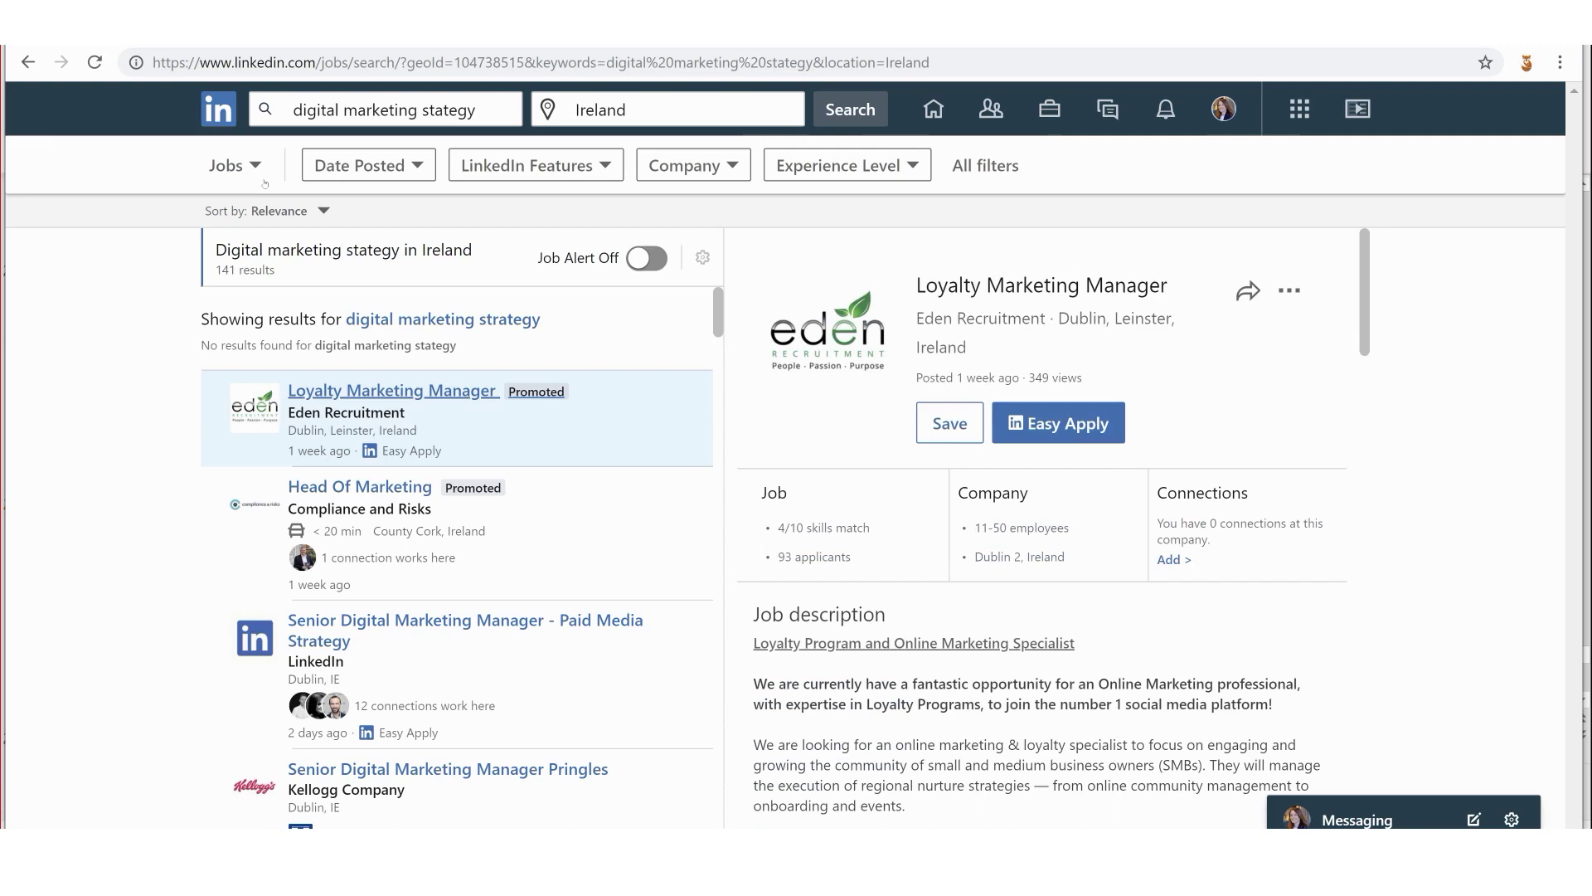
- Scroll through the 141 results back to the top and bring up the Sort by choices
{"action": "left_click_drag", "start_coordinate": [119, 110], "coordinate": [86, 103]}
{"action": "left_click", "coordinate": [153, 112]}
{"action": "scroll", "coordinate": [356, 489], "scroll_direction": "down", "scroll_amount": 1}
{"action": "scroll", "coordinate": [356, 489], "scroll_direction": "up", "scroll_amount": 1}
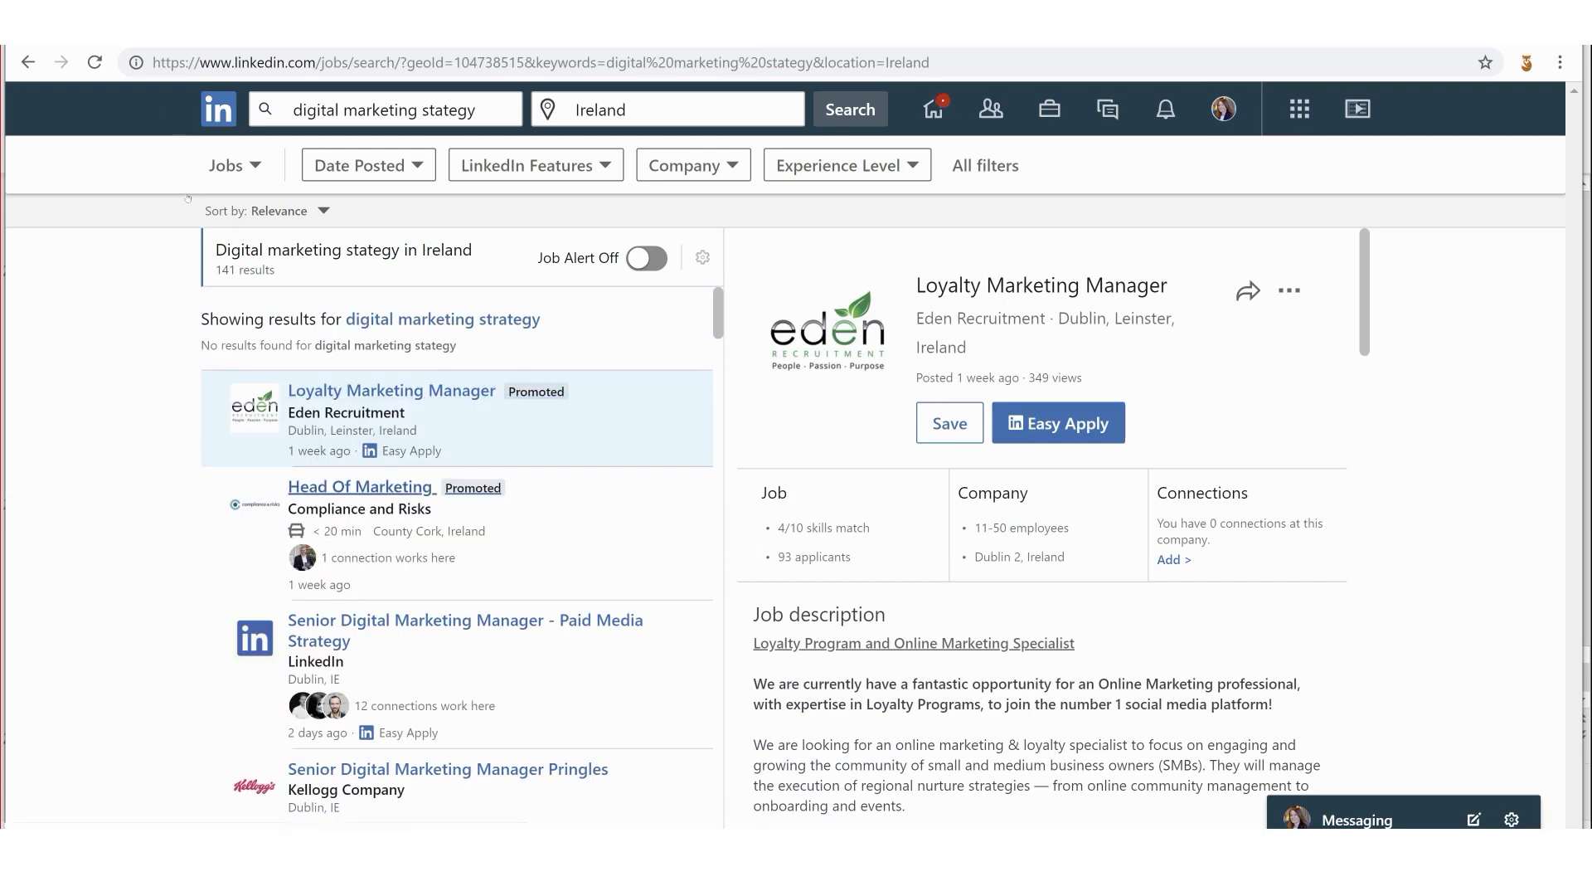
{"action": "scroll", "coordinate": [357, 481], "scroll_direction": "down", "scroll_amount": 3}
{"action": "scroll", "coordinate": [357, 465], "scroll_direction": "down", "scroll_amount": 2}
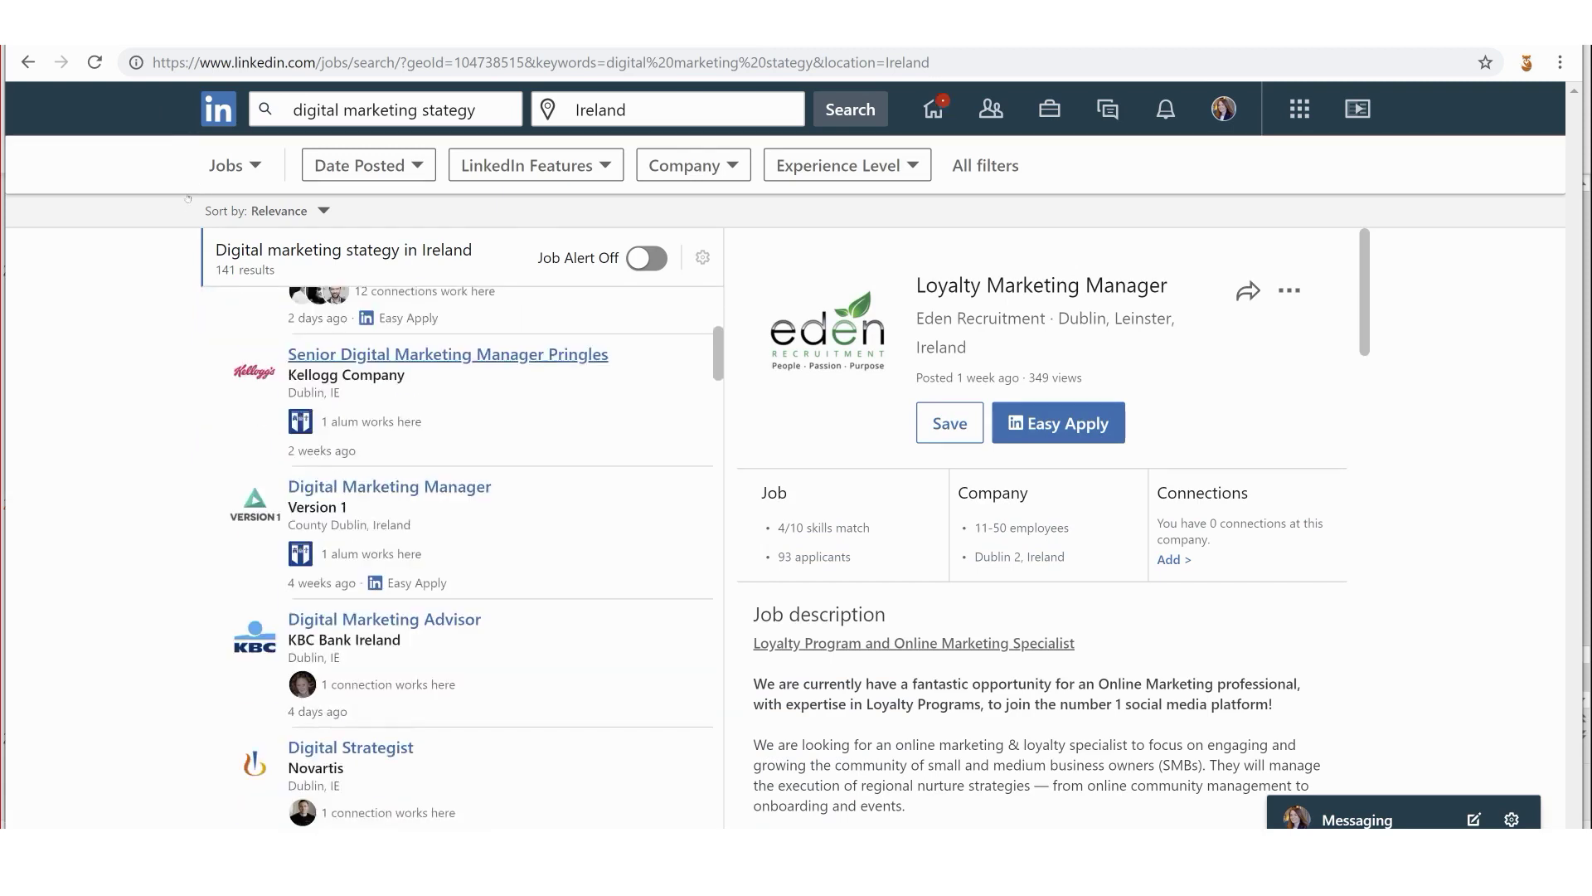
{"action": "scroll", "coordinate": [356, 415], "scroll_direction": "down", "scroll_amount": 2}
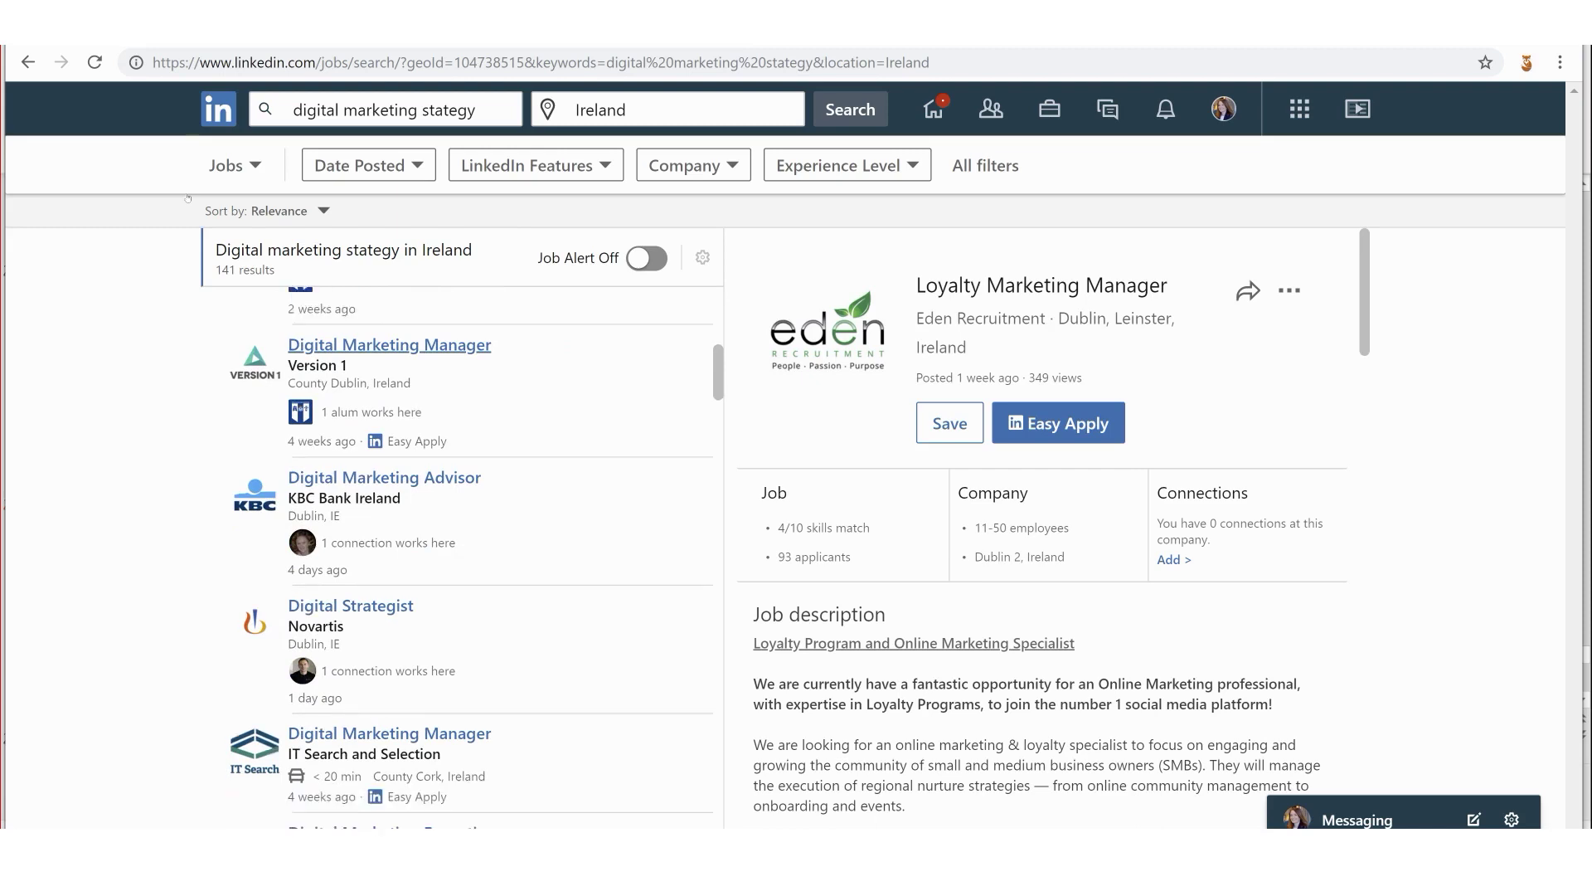
{"action": "scroll", "coordinate": [189, 199], "scroll_direction": "down", "scroll_amount": 1}
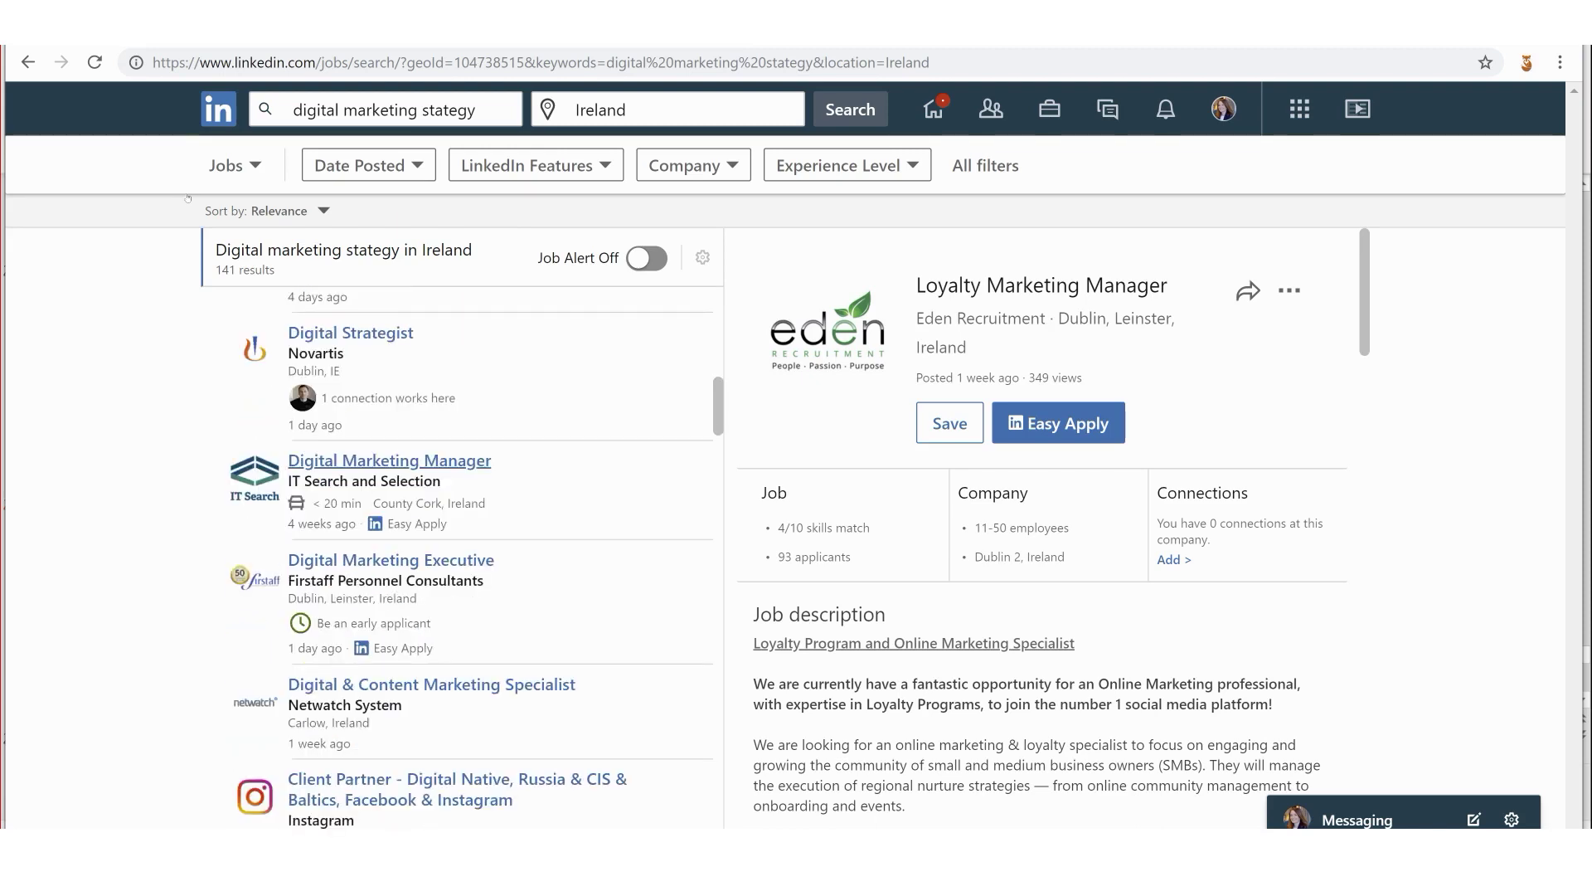
{"action": "scroll", "coordinate": [187, 201], "scroll_direction": "up", "scroll_amount": 10}
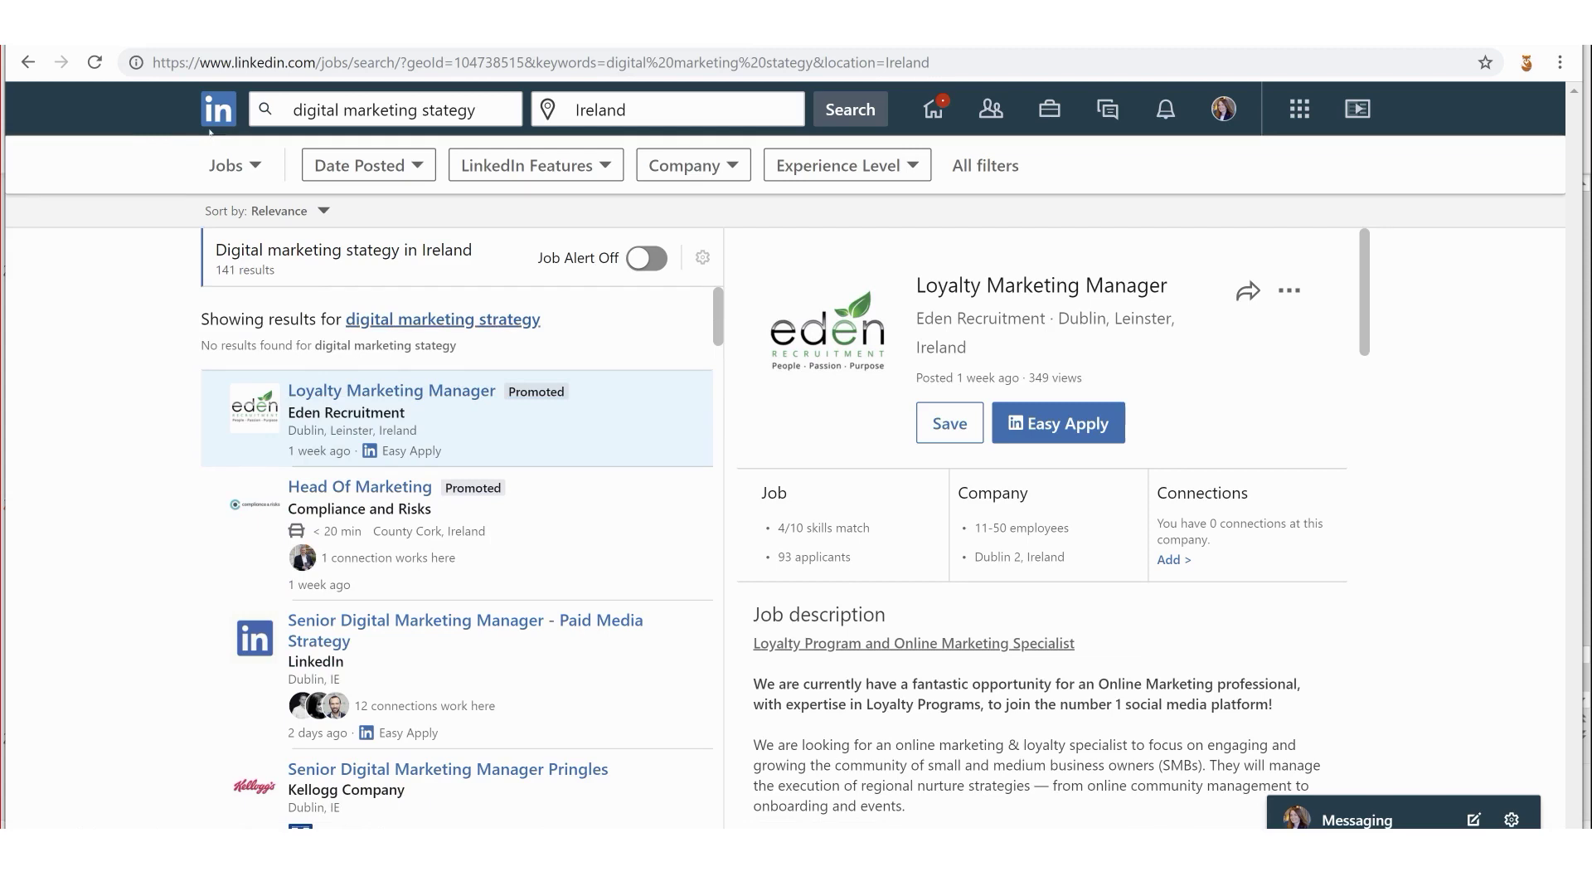
{"action": "left_click_drag", "start_coordinate": [81, 85], "coordinate": [142, 82]}
- Sort the 141 job results by Post date, newest first
{"action": "left_click", "coordinate": [146, 82]}
{"action": "left_click", "coordinate": [306, 211]}
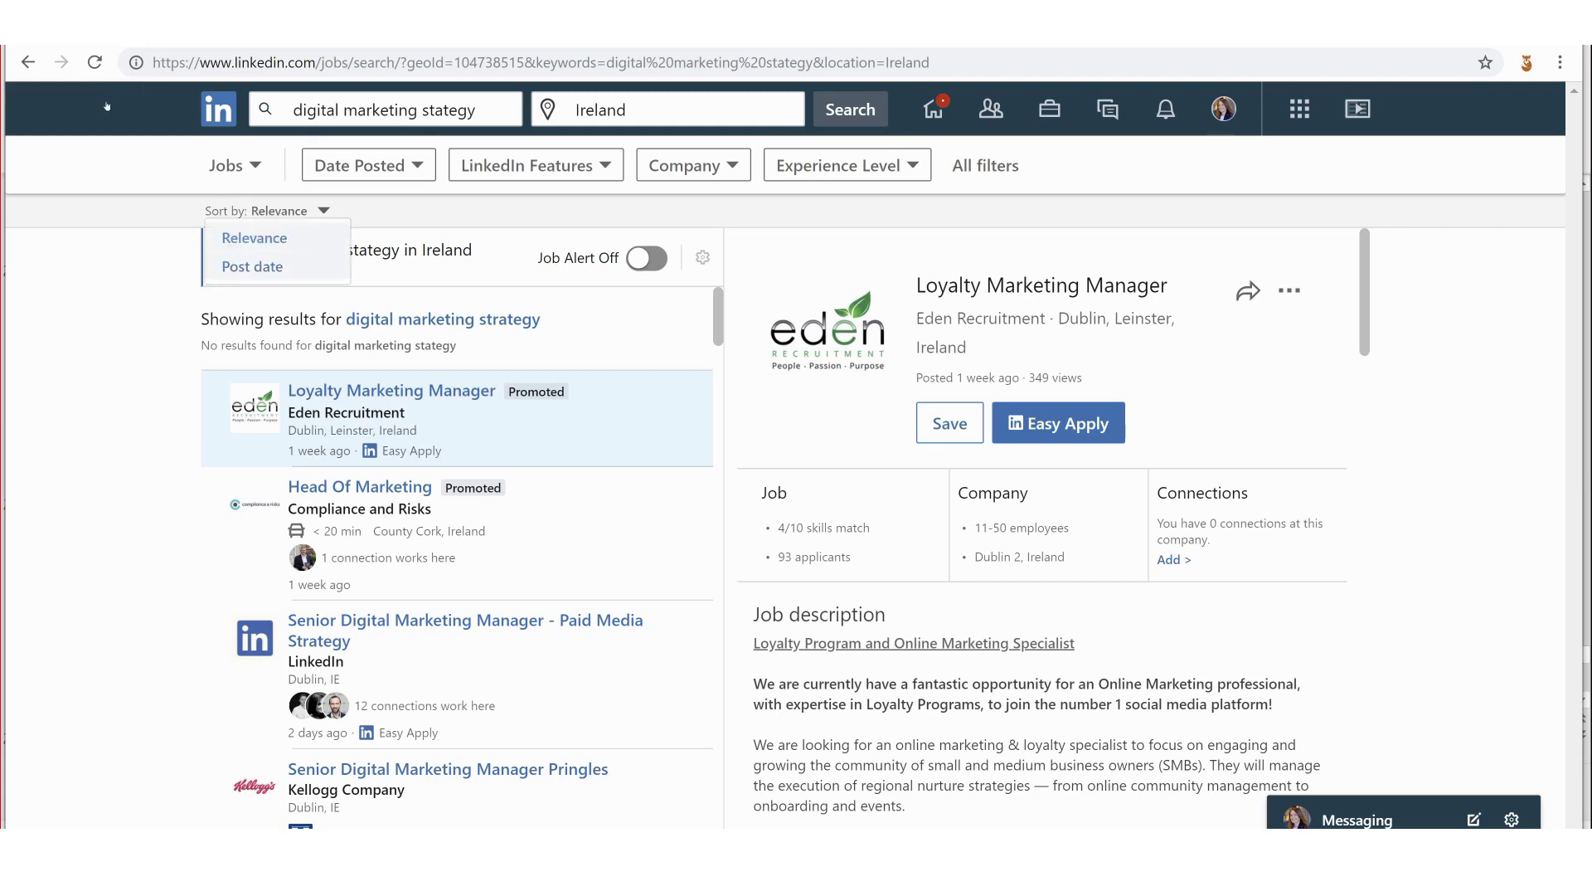
{"action": "left_click", "coordinate": [252, 266]}
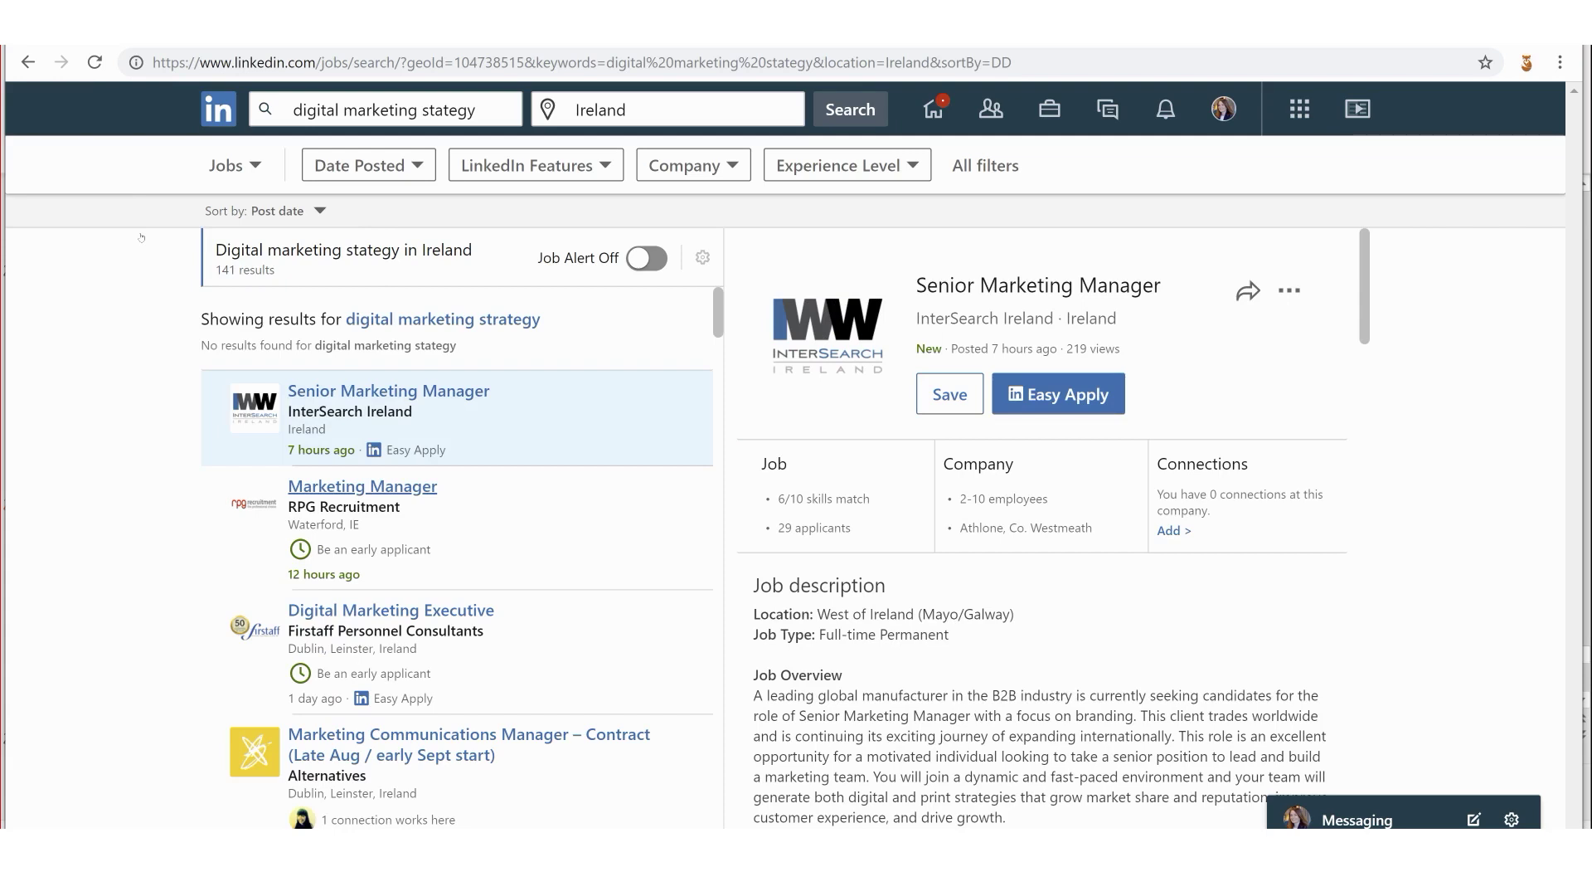
{"action": "scroll", "coordinate": [139, 239], "scroll_direction": "down", "scroll_amount": 3}
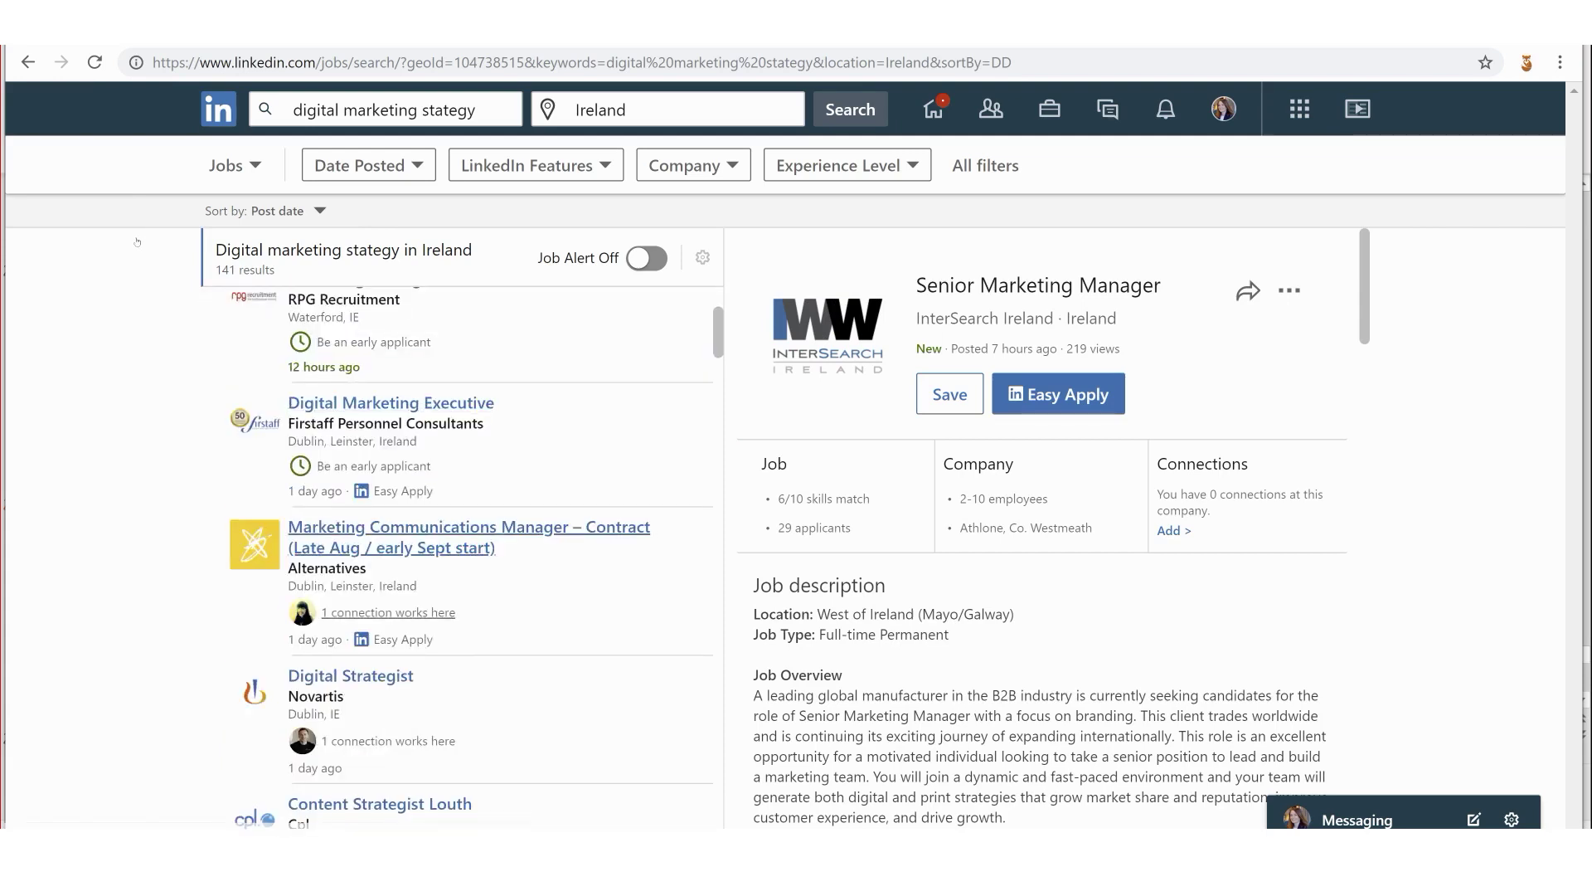
{"action": "scroll", "coordinate": [137, 242], "scroll_direction": "up", "scroll_amount": 3}
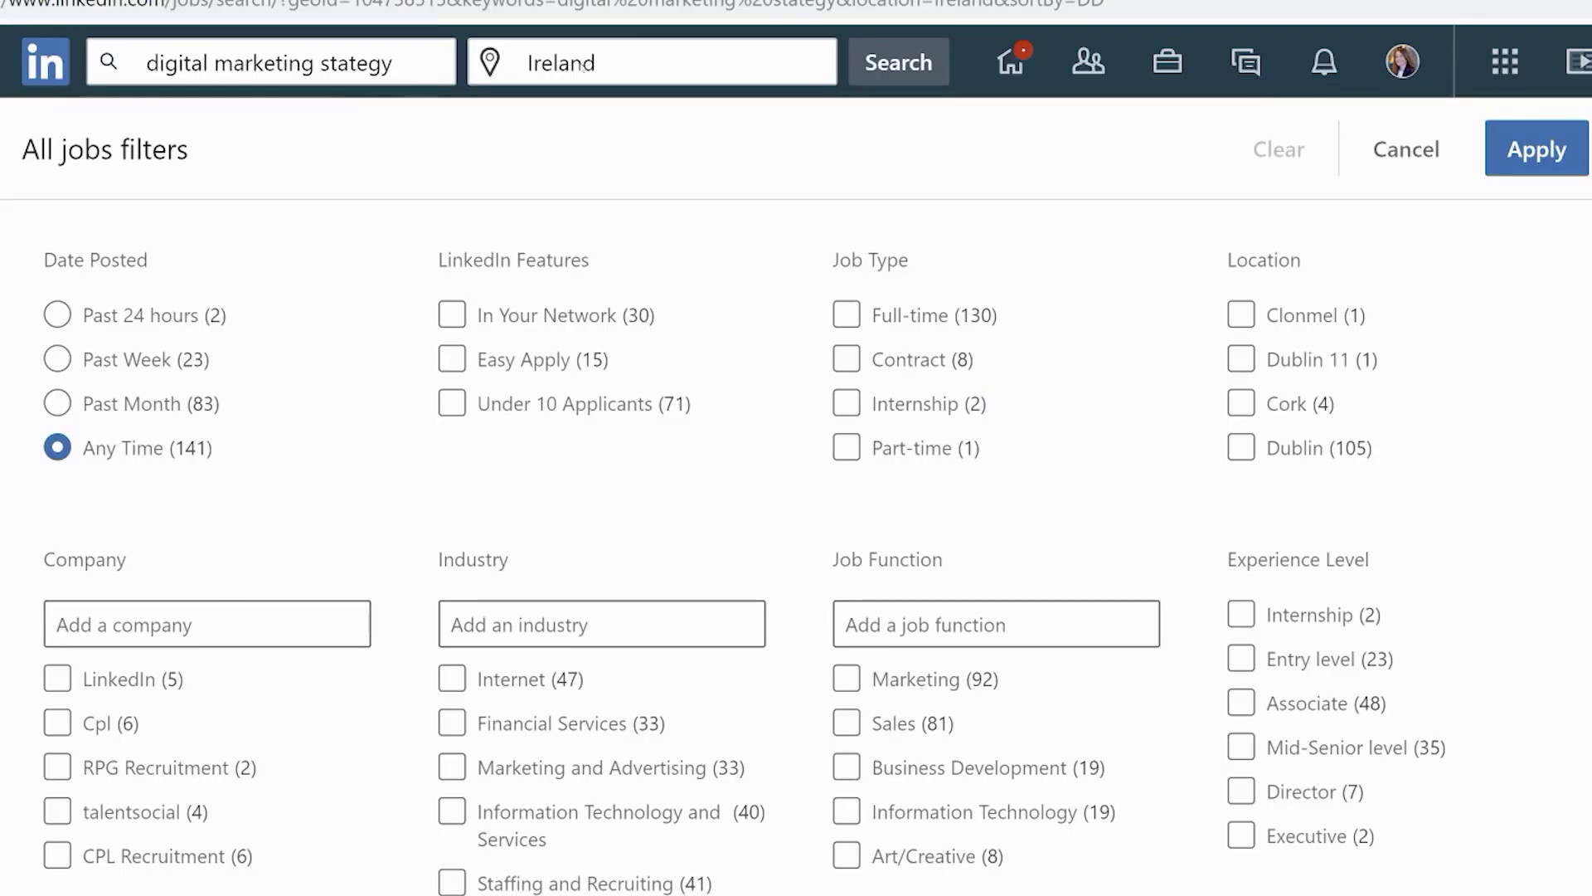
- Choose Past Month (83) under Date Posted in the All filters panel
{"action": "scroll", "coordinate": [592, 117], "scroll_direction": "down", "scroll_amount": 5}
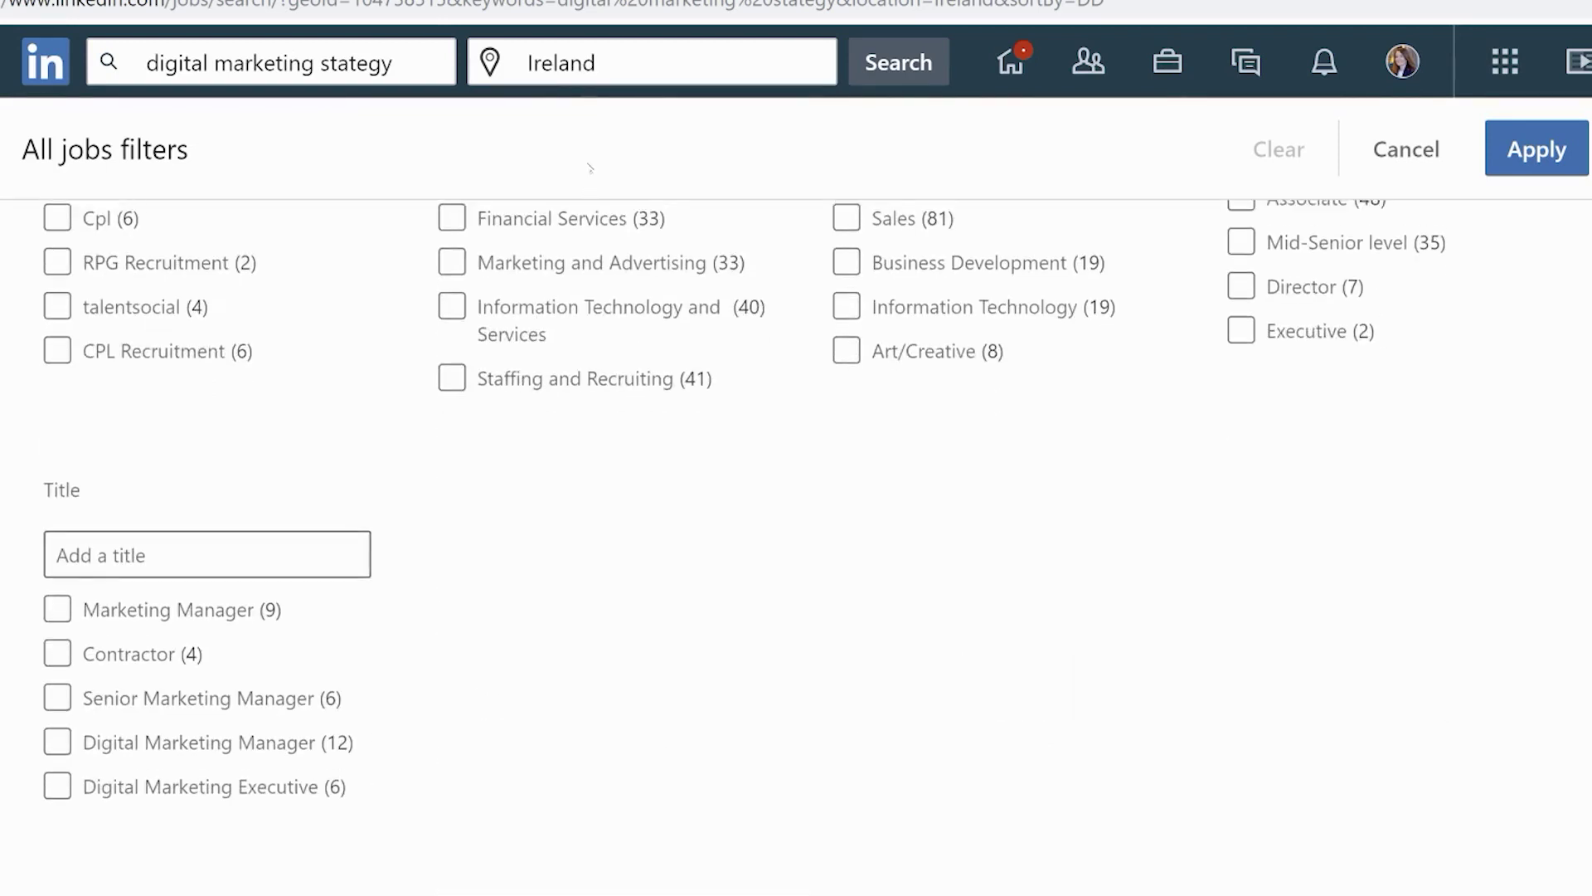
{"action": "scroll", "coordinate": [592, 116], "scroll_direction": "up", "scroll_amount": 5}
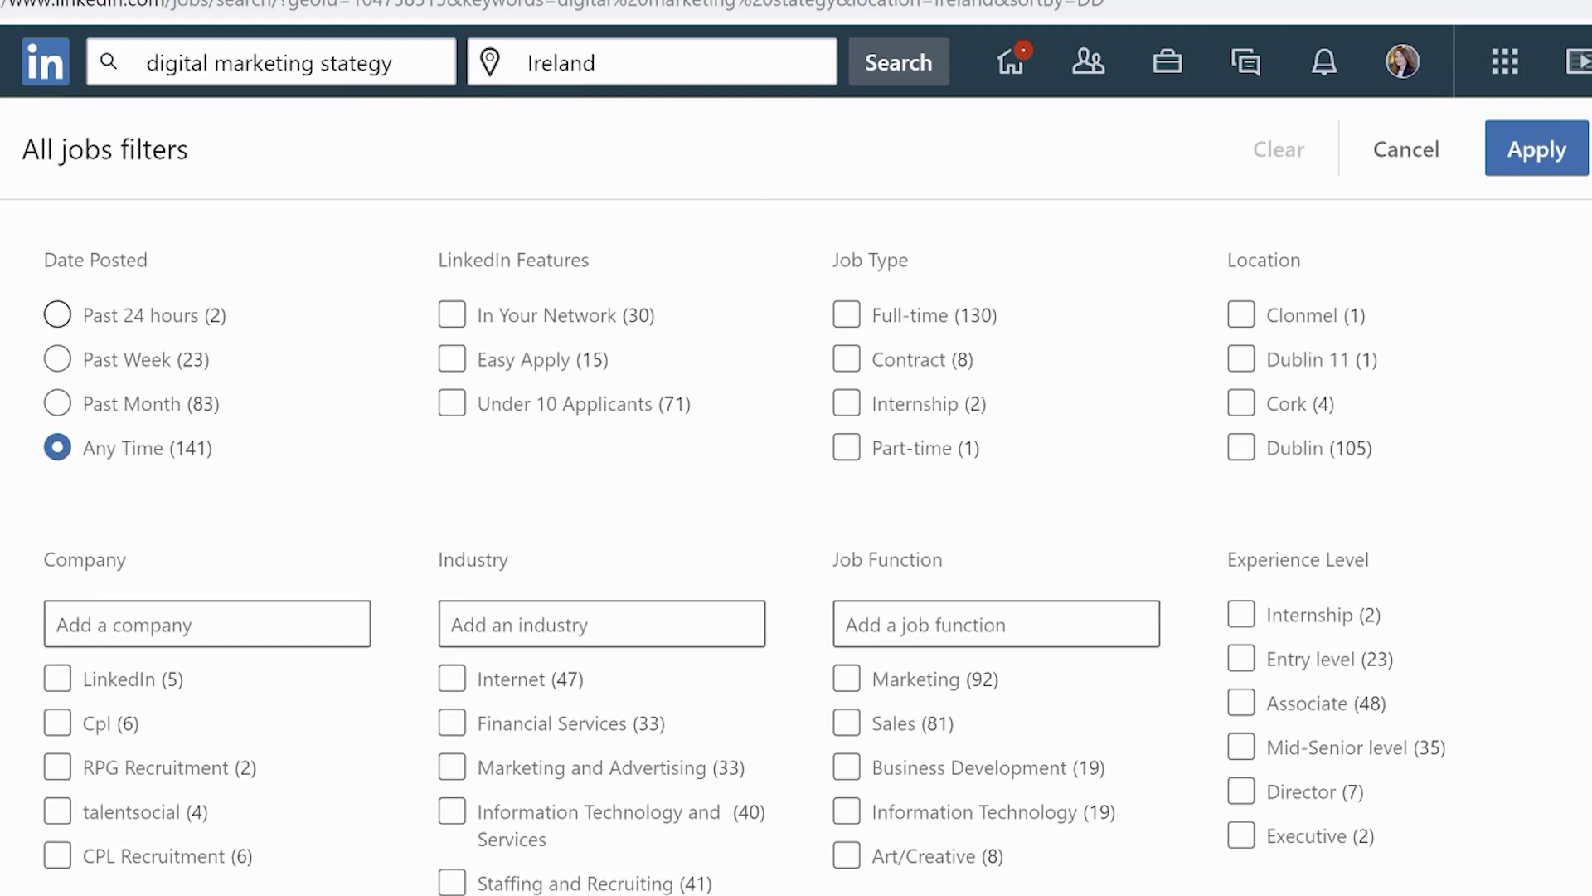
{"action": "left_click", "coordinate": [58, 359]}
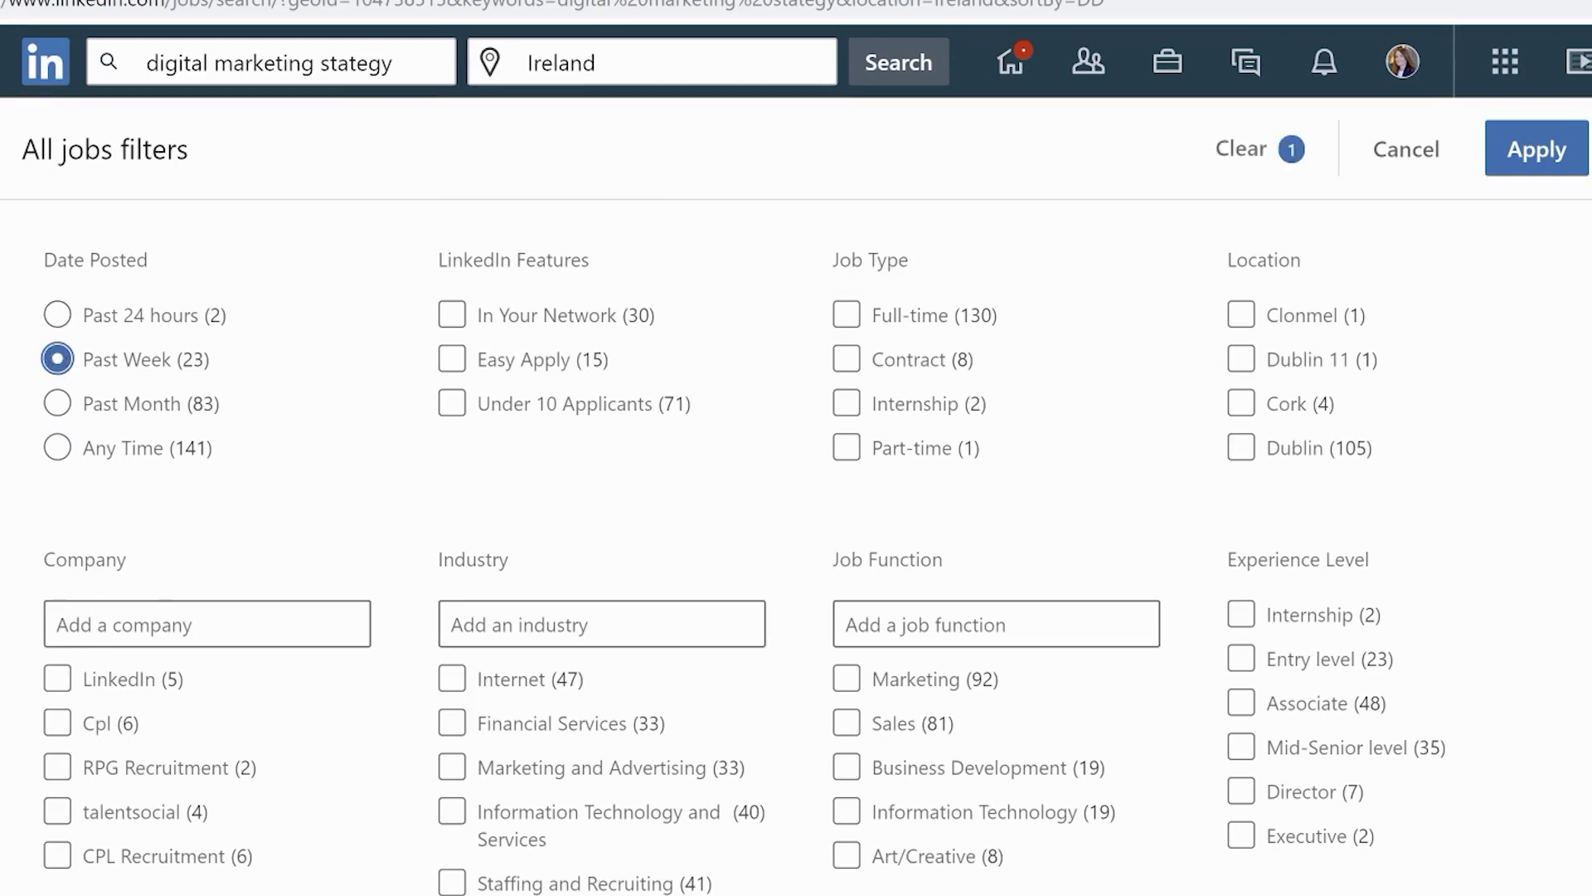
{"action": "left_click", "coordinate": [57, 403]}
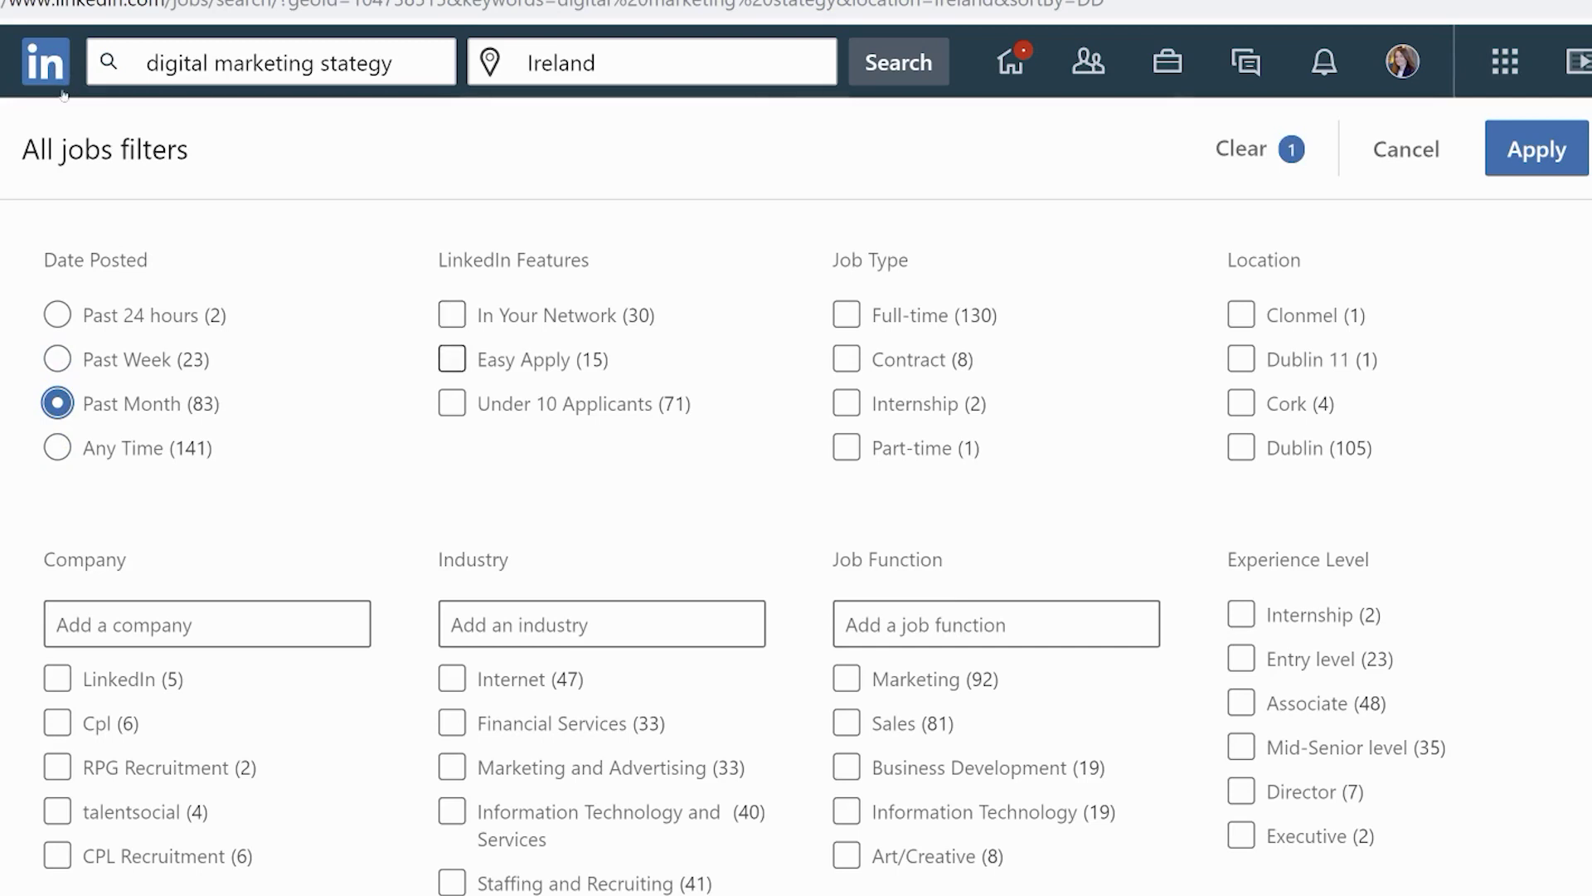
{"action": "key", "text": "Tab"}
{"action": "key", "text": "Tab"}
{"action": "key", "text": "Tab"}
{"action": "key", "text": "shift+Tab"}
{"action": "key", "text": "Tab"}
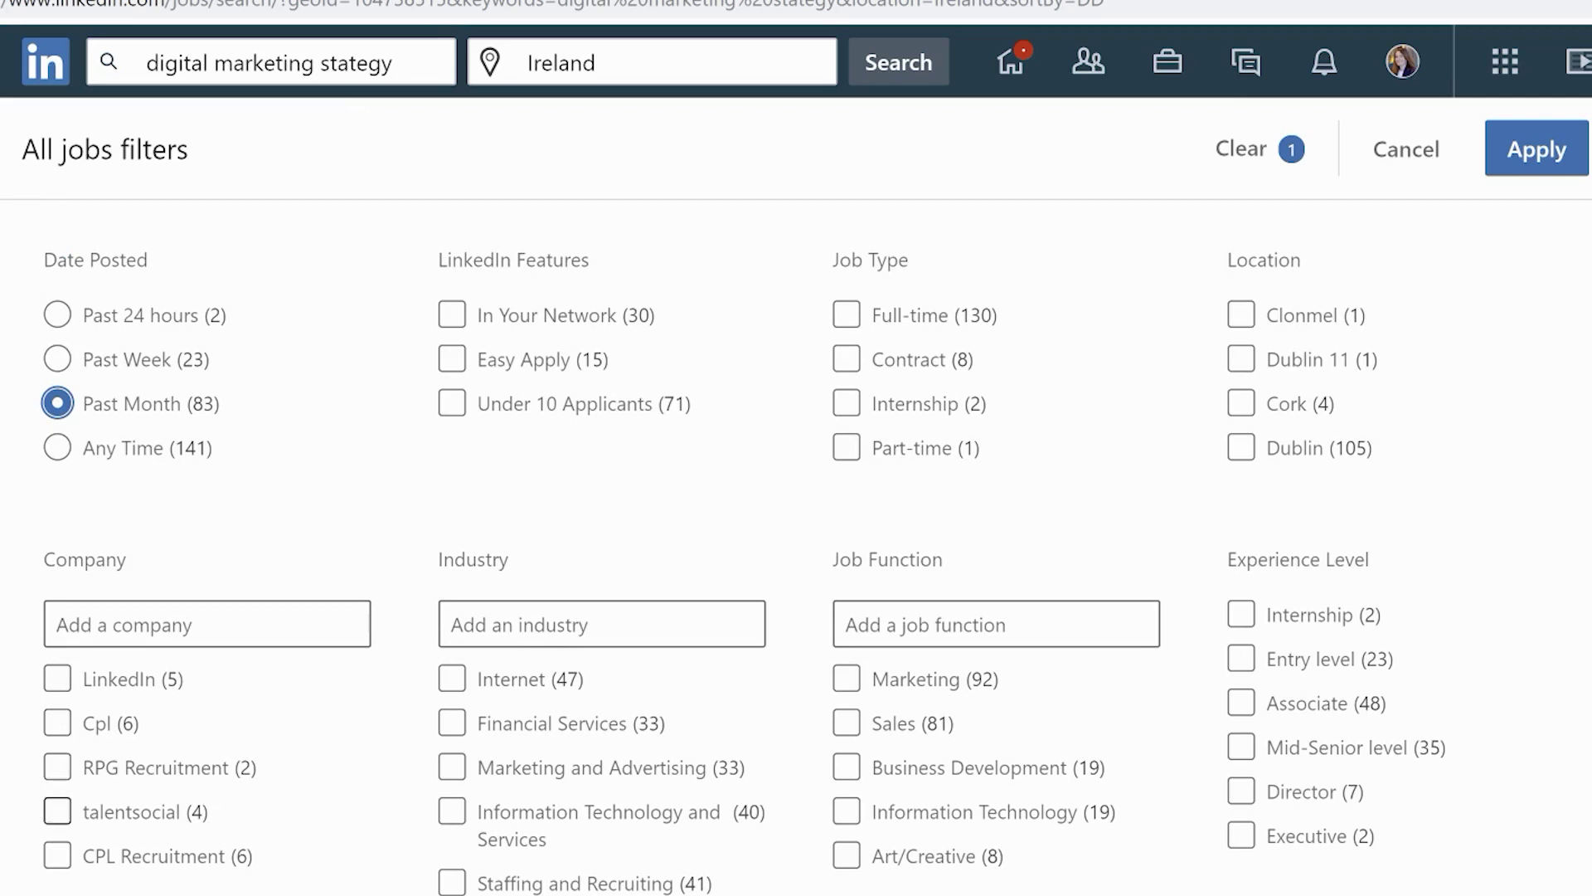
- Add Google as a company filter, then scroll down to the Title section
{"action": "left_click", "coordinate": [207, 624]}
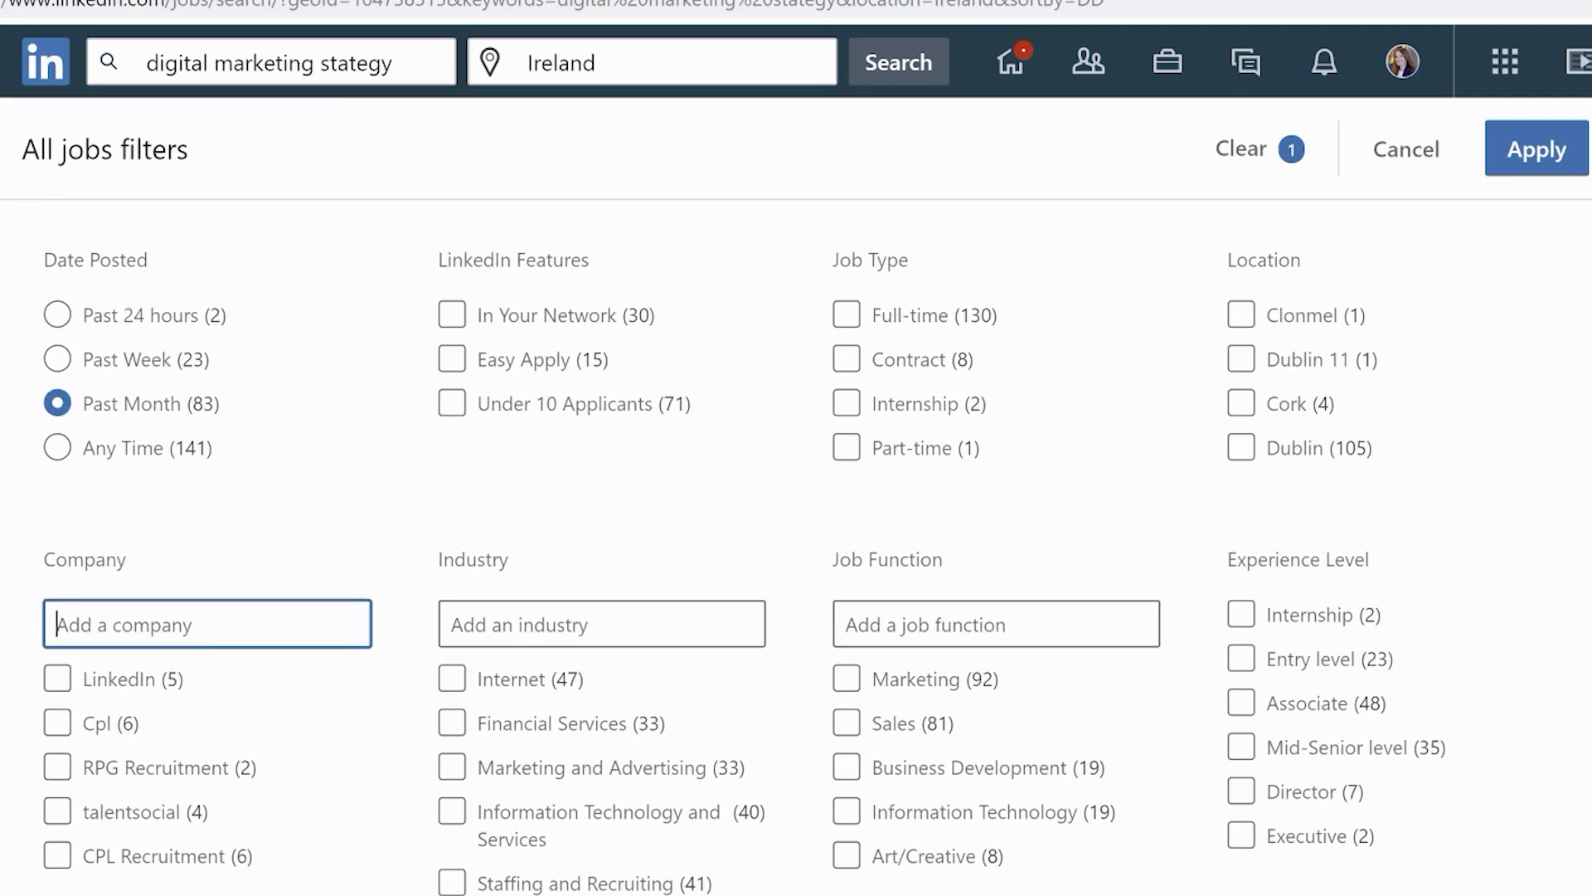
{"action": "type", "text": "Gogole"}
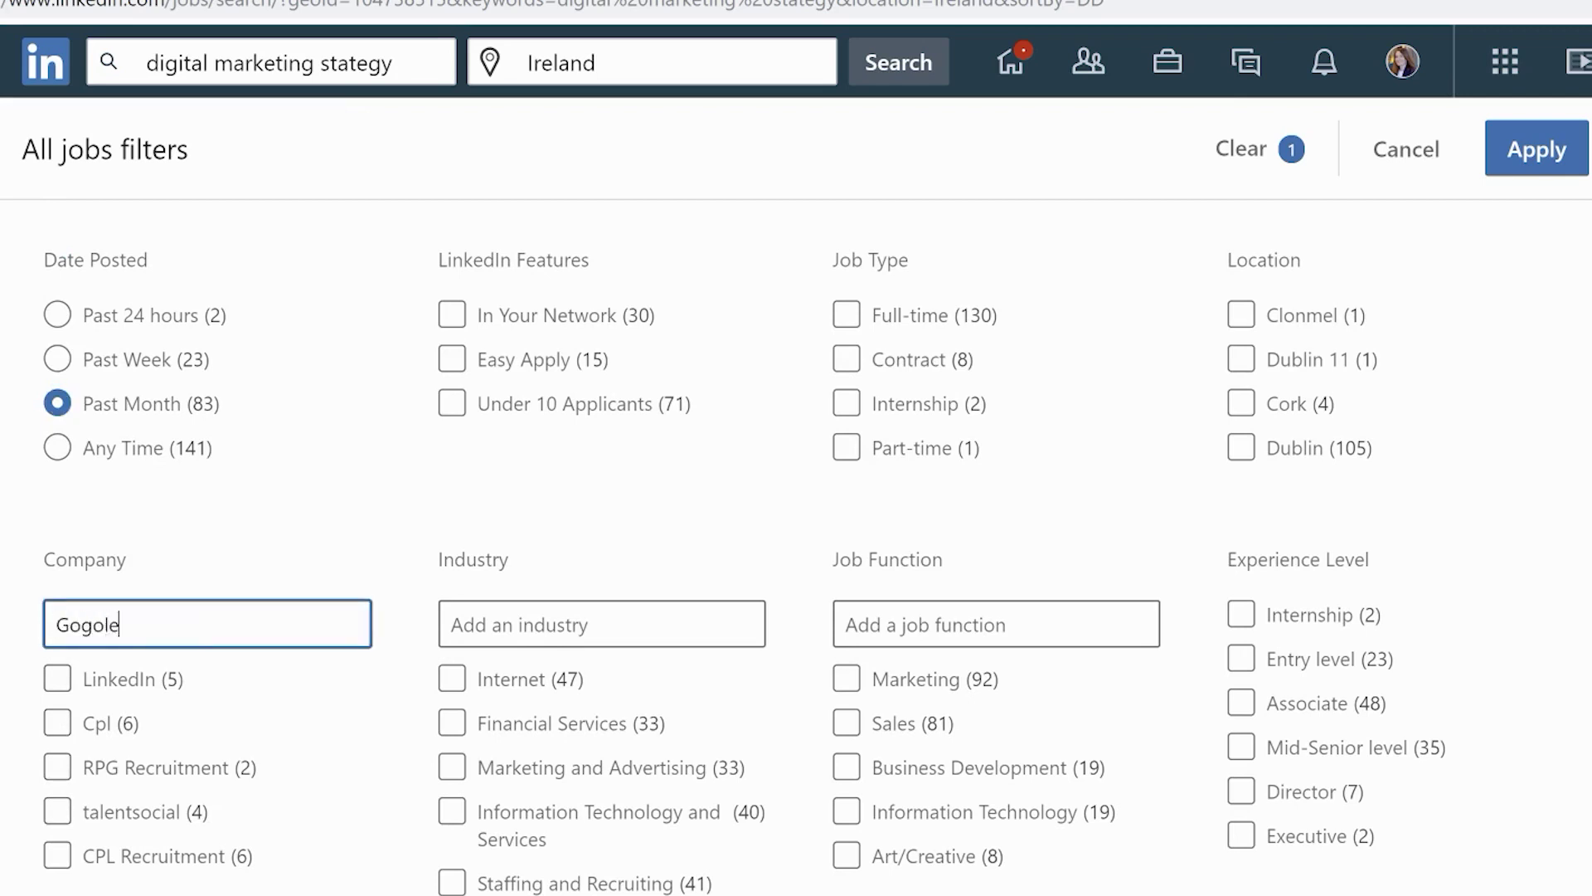
{"action": "key", "text": "BackSpace"}
{"action": "key", "text": "BackSpace"}
{"action": "key", "text": "BackSpace"}
{"action": "key", "text": "BackSpace"}
{"action": "type", "text": "ogle"}
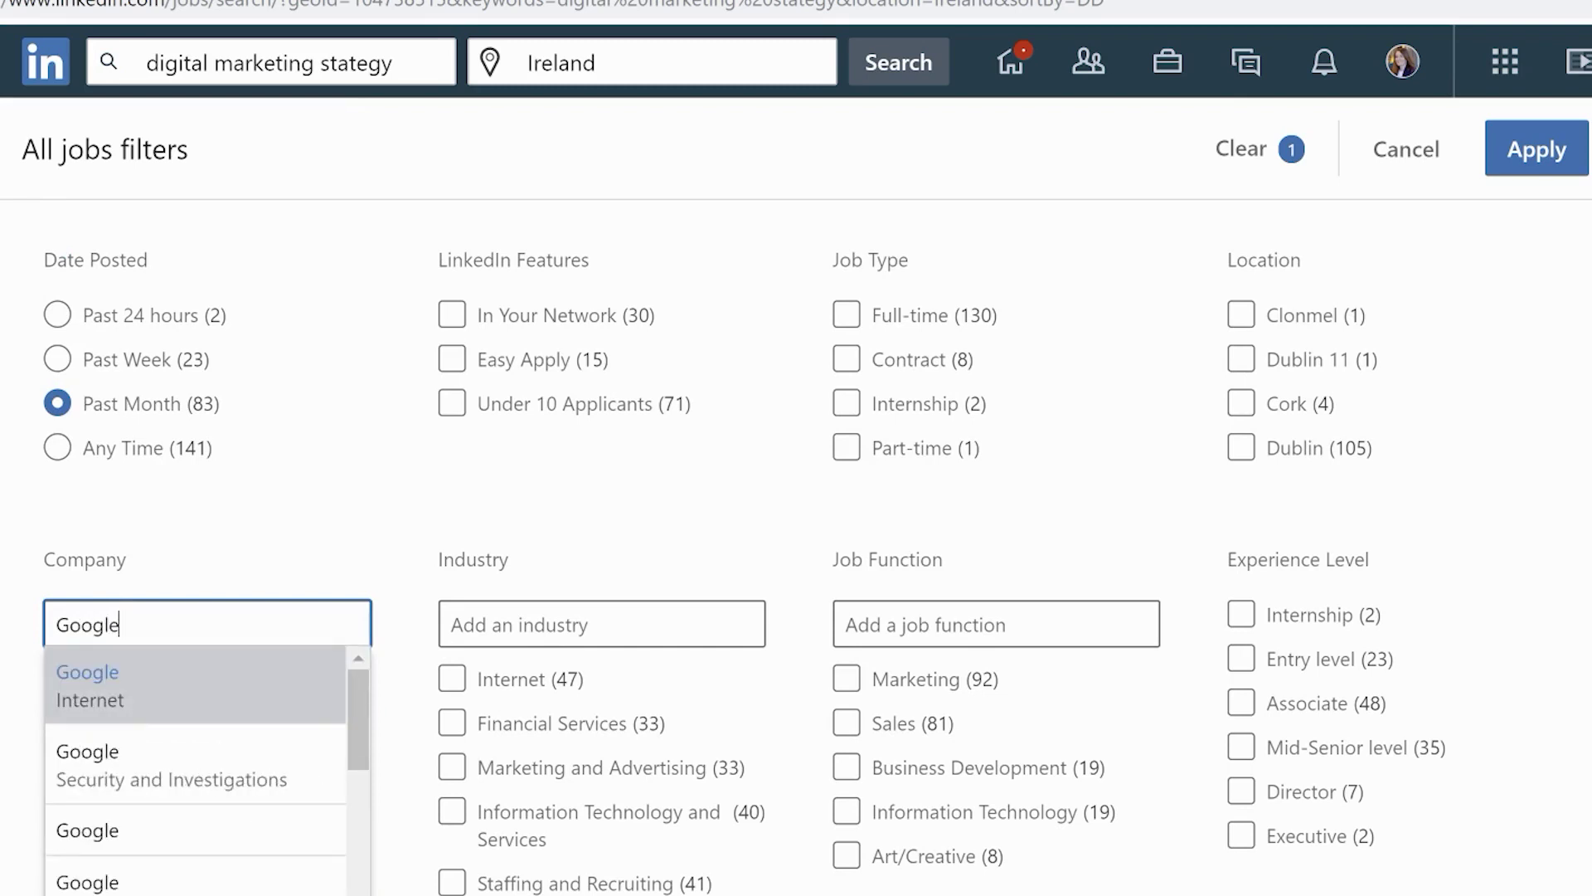
{"action": "key", "text": "Return"}
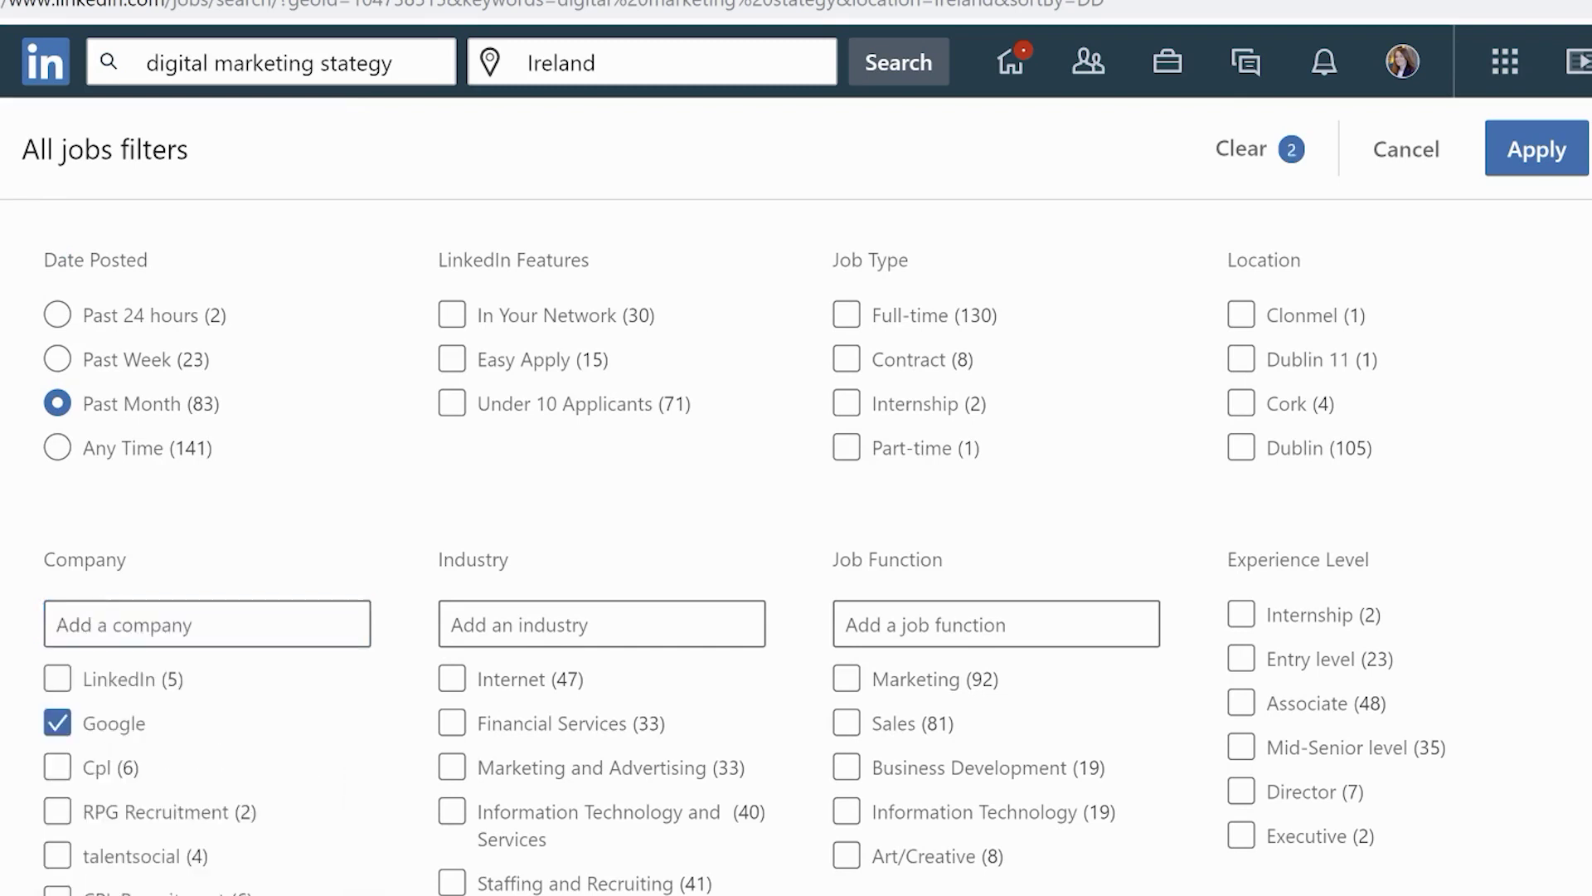
{"action": "scroll", "coordinate": [796, 556], "scroll_direction": "down", "scroll_amount": 2}
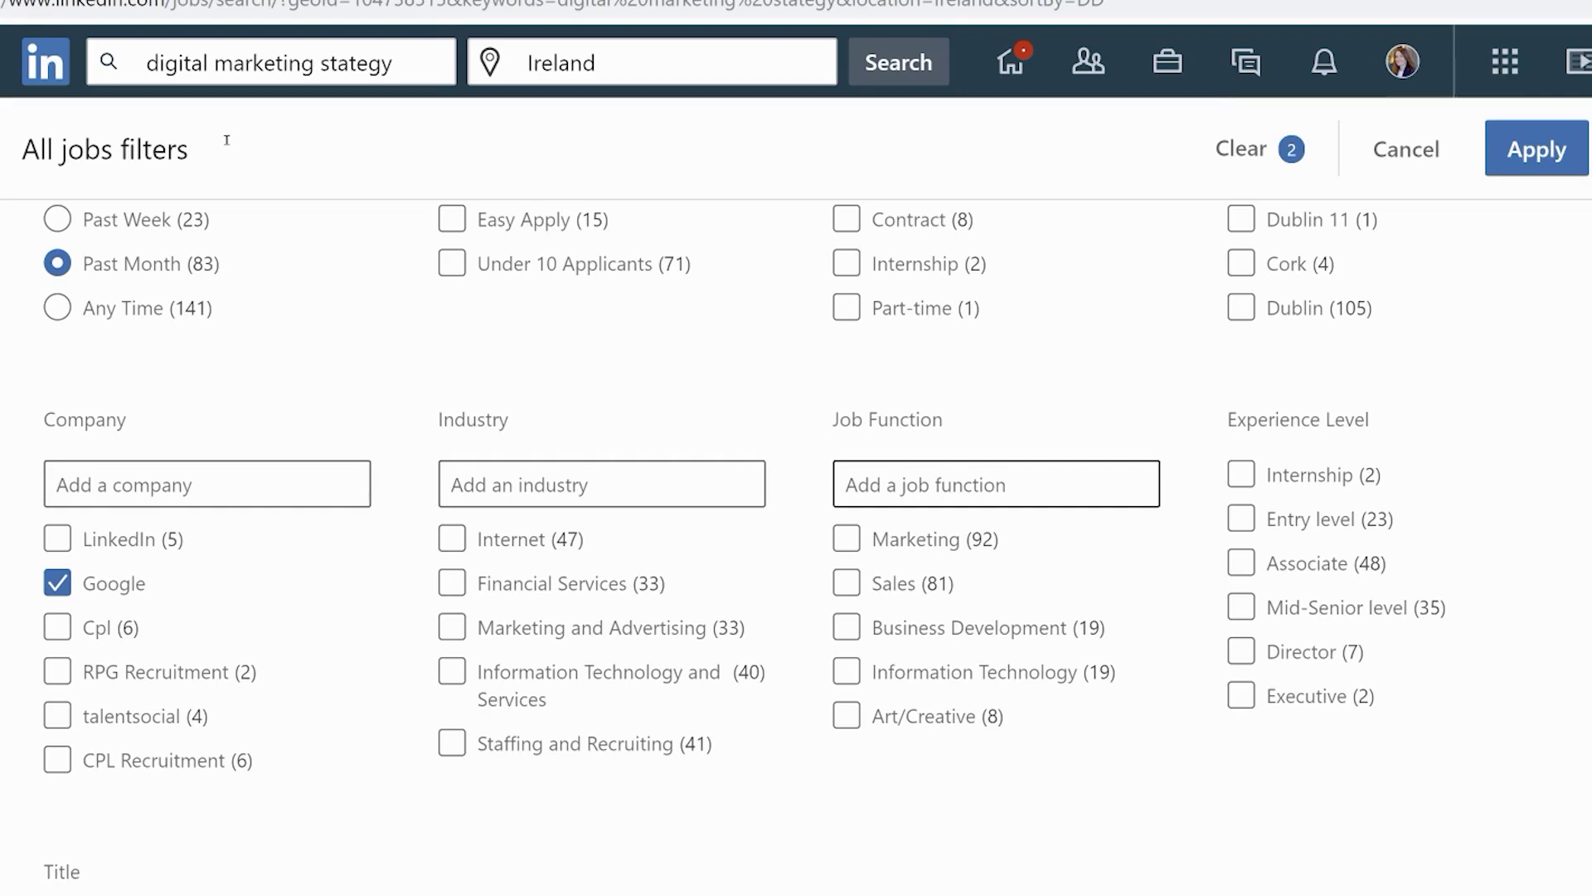
{"action": "key", "text": "Tab"}
{"action": "key", "text": "Tab"}
{"action": "key", "text": "Tab"}
{"action": "key", "text": "Tab"}
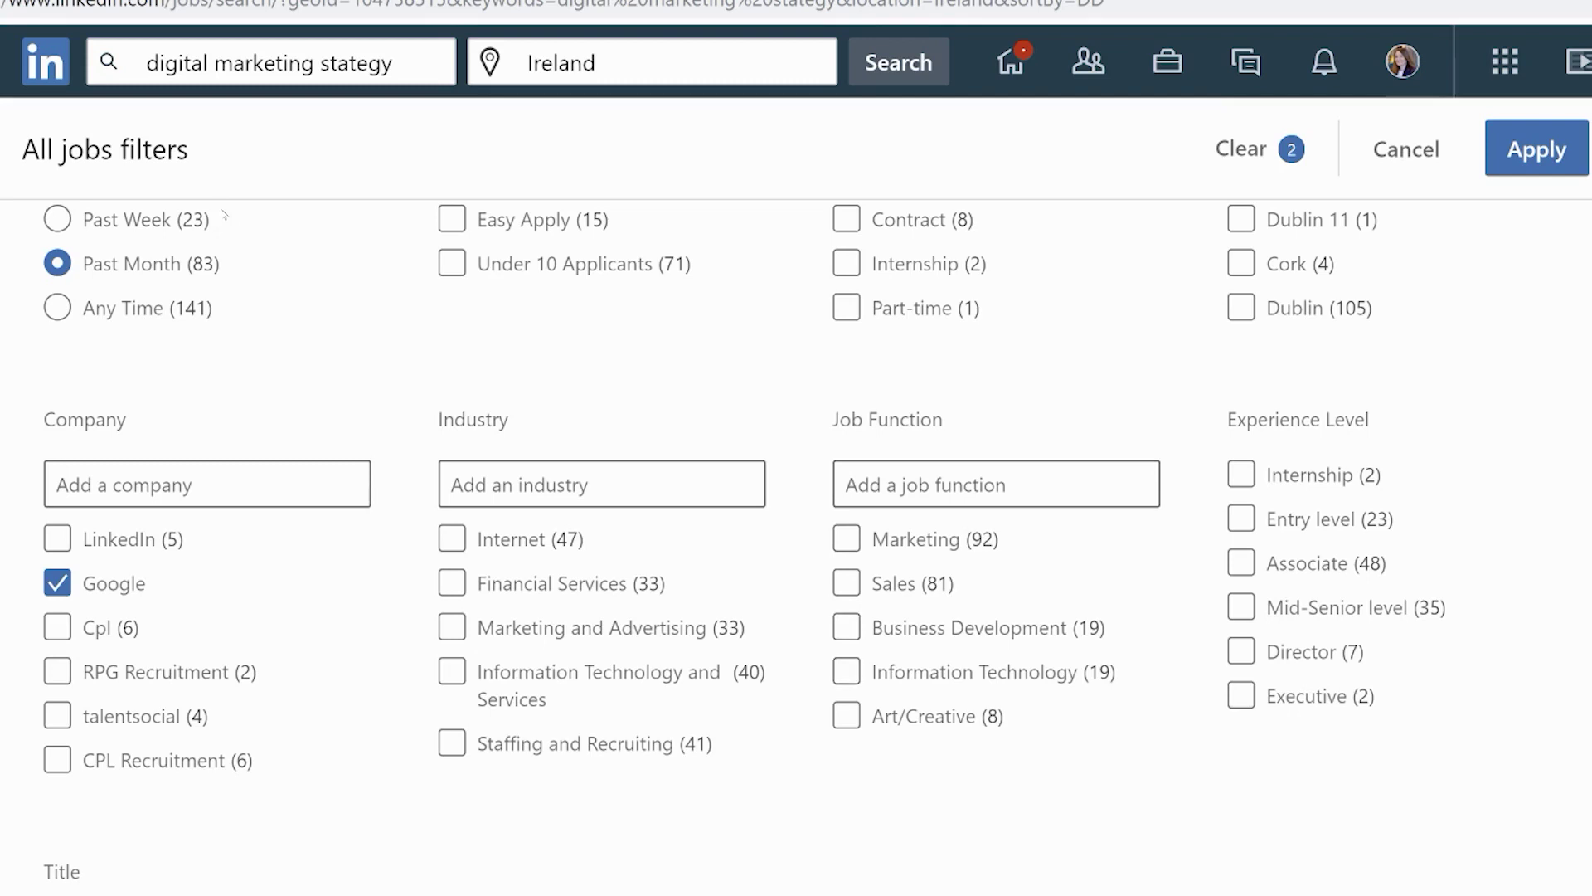
{"action": "key", "text": "Tab"}
{"action": "key", "text": "Tab"}
{"action": "key", "text": "Tab"}
{"action": "key", "text": "Tab"}
{"action": "key", "text": "Tab"}
{"action": "key", "text": "Tab"}
{"action": "key", "text": "Tab"}
{"action": "key", "text": "Tab"}
{"action": "scroll", "coordinate": [375, 197], "scroll_direction": "down", "scroll_amount": 5}
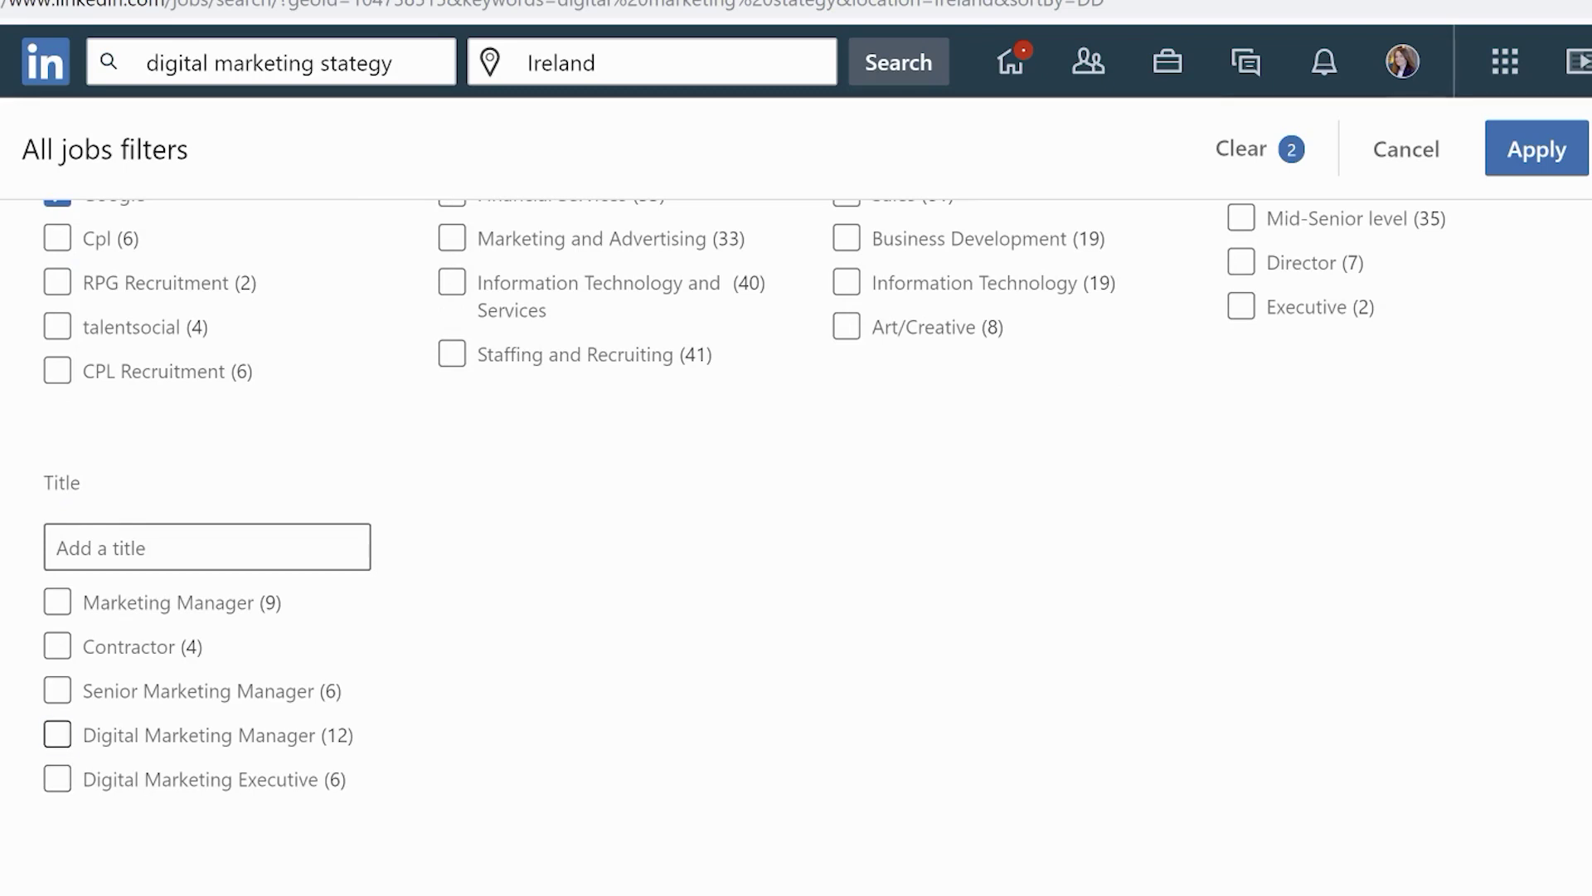
- Tick the Digital Marketing Manager, Senior Marketing Manager, Contractor and Marketing Manager title filters
{"action": "left_click", "coordinate": [57, 735]}
{"action": "left_click", "coordinate": [58, 691]}
{"action": "left_click", "coordinate": [57, 646]}
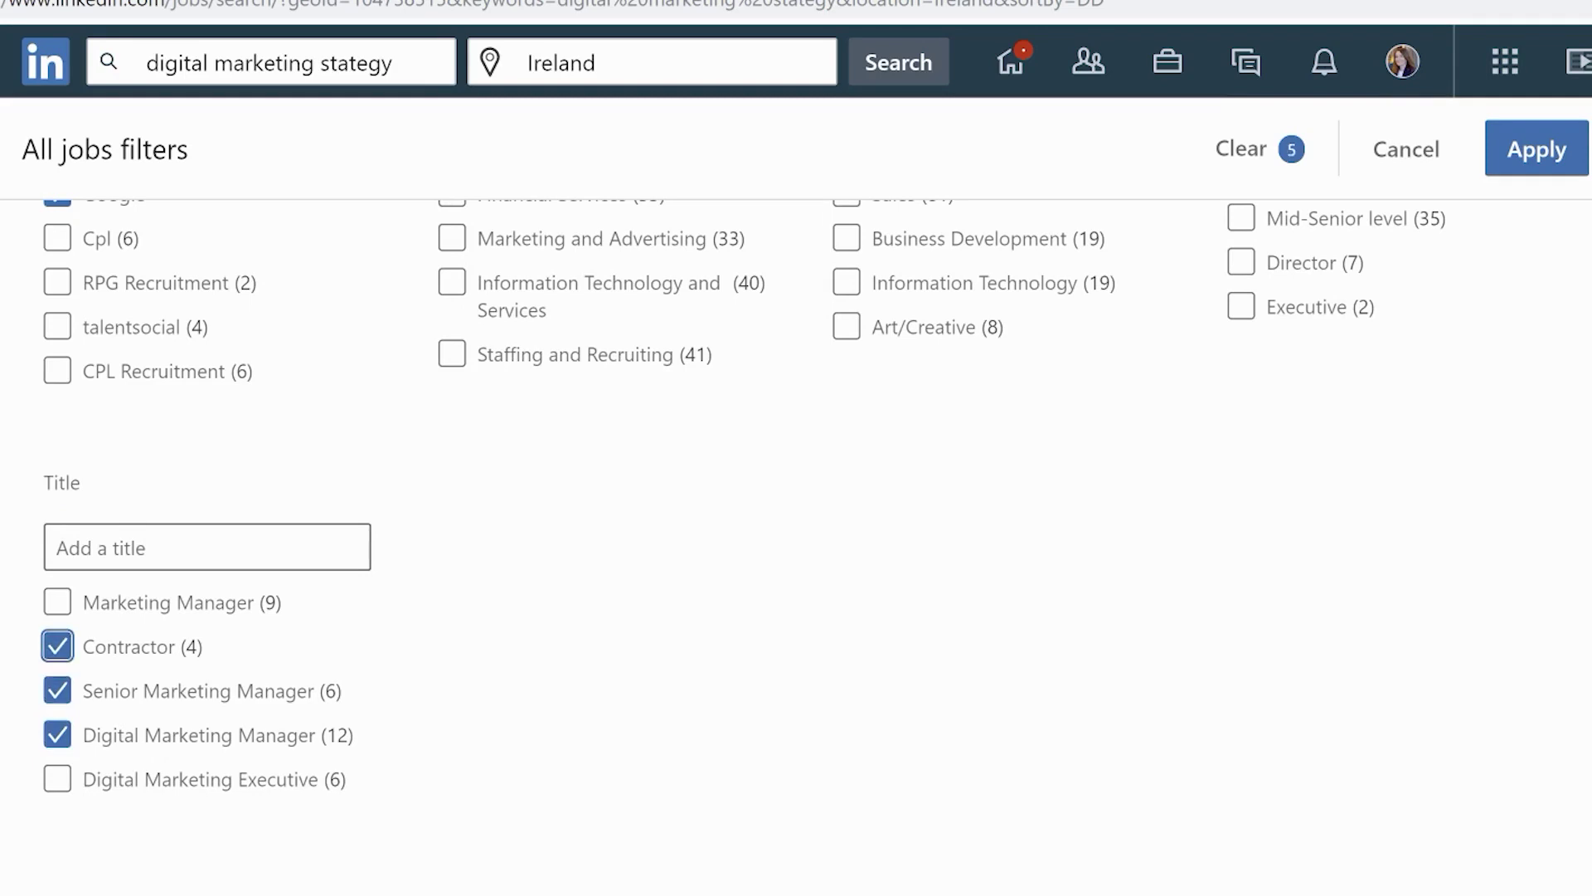
{"action": "left_click", "coordinate": [58, 602]}
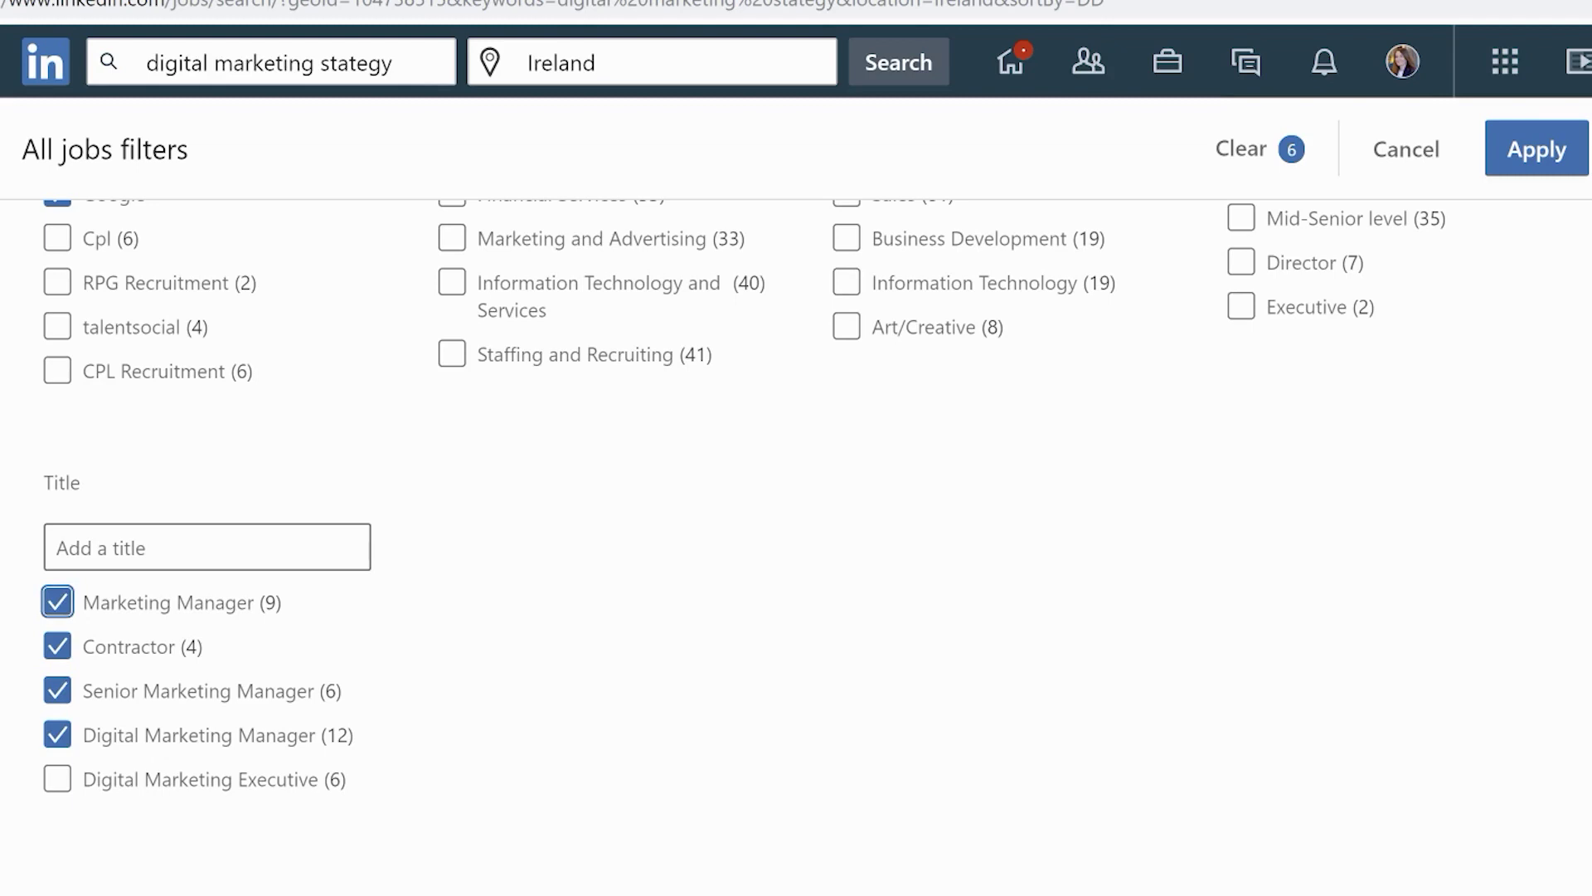
- Untick the Google company filter and apply the filters, leaving 14 results
{"action": "scroll", "coordinate": [324, 137], "scroll_direction": "up", "scroll_amount": 6}
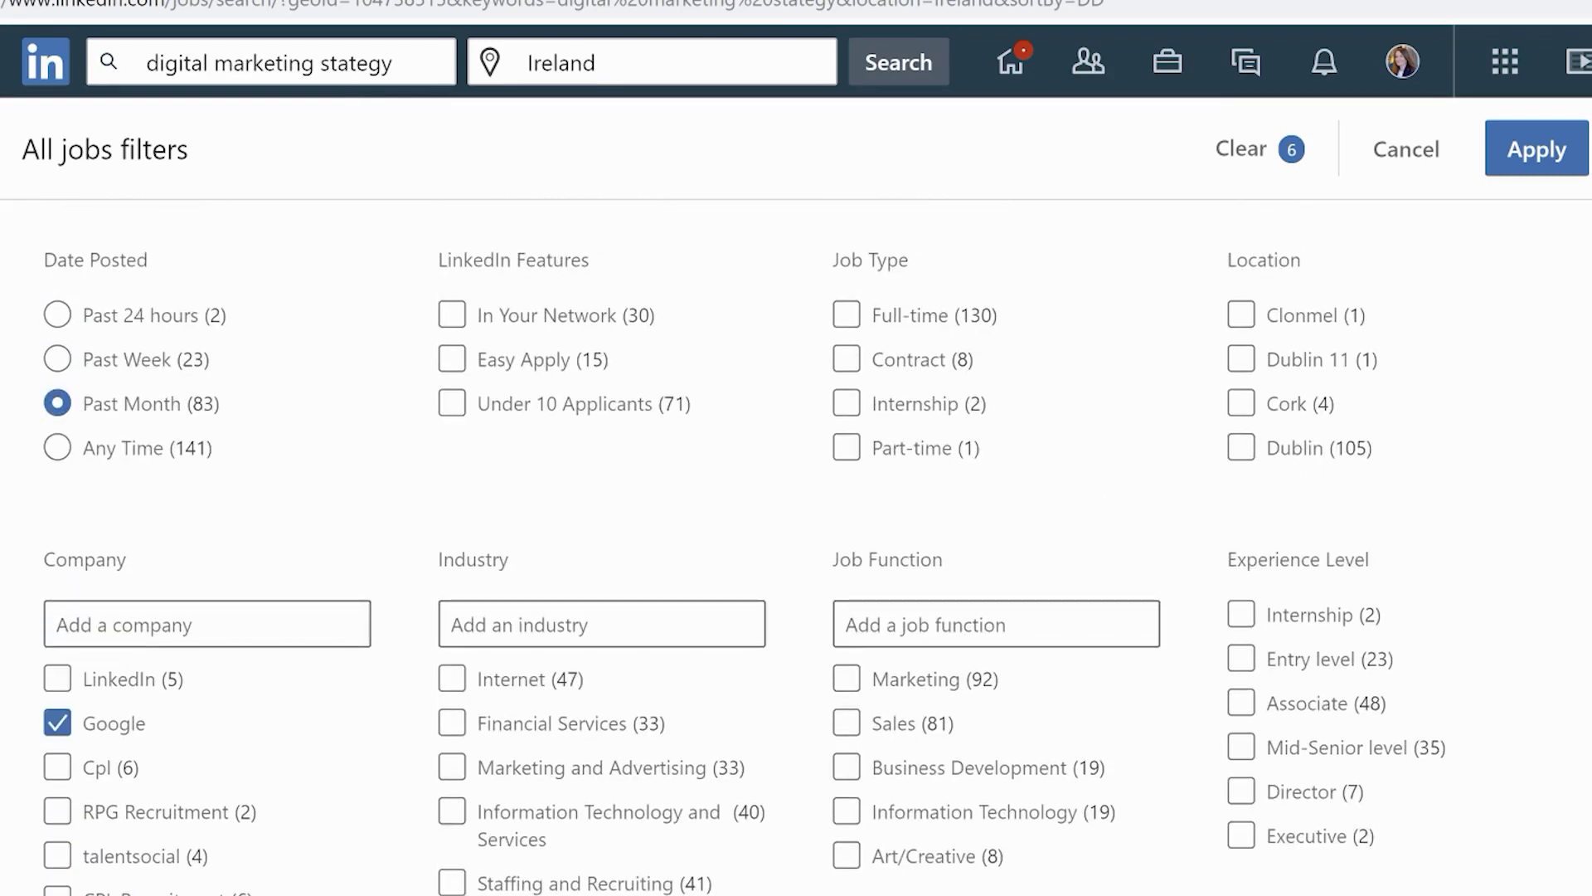
{"action": "left_click", "coordinate": [57, 722]}
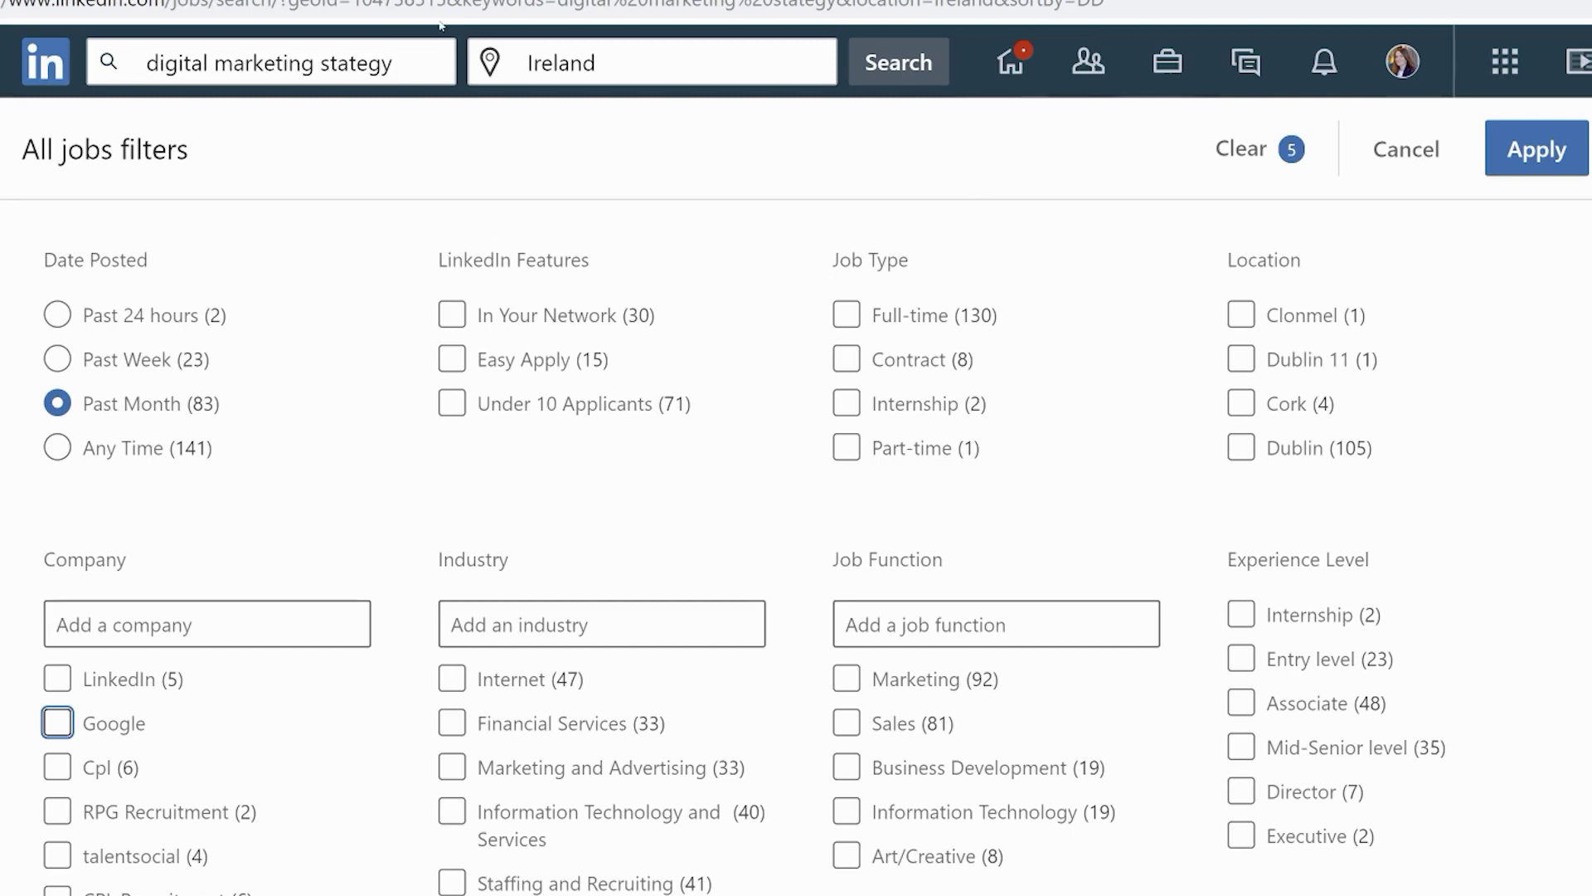
{"action": "key", "text": "Return"}
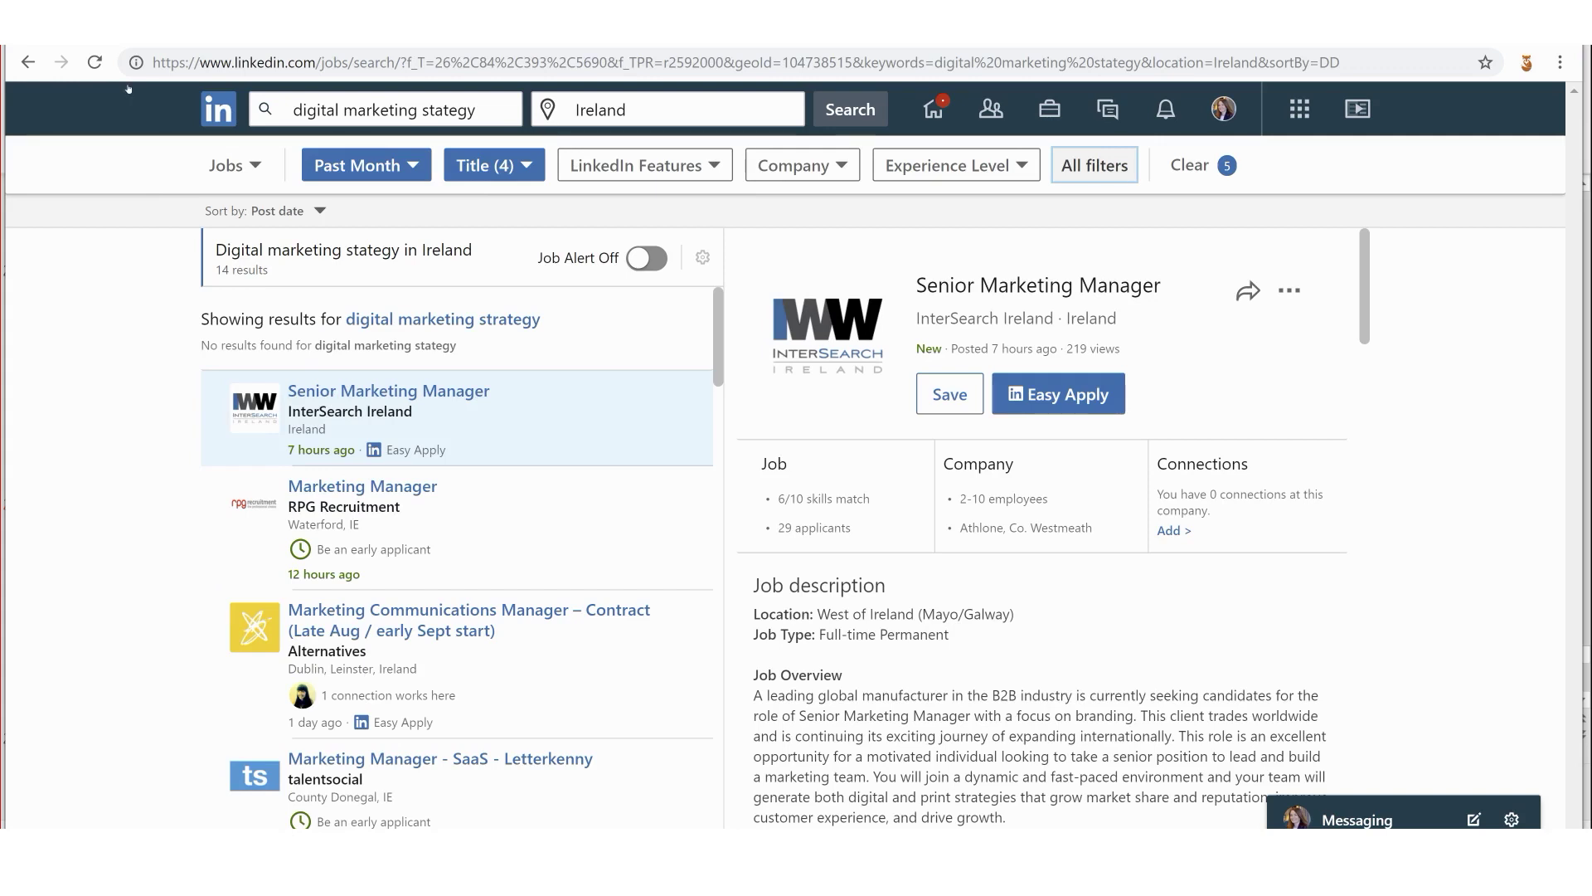
- Sort the 14 filtered job results by Relevance
{"action": "key", "text": "Tab"}
{"action": "key", "text": "Tab"}
{"action": "key", "text": "Return"}
{"action": "key", "text": "Up"}
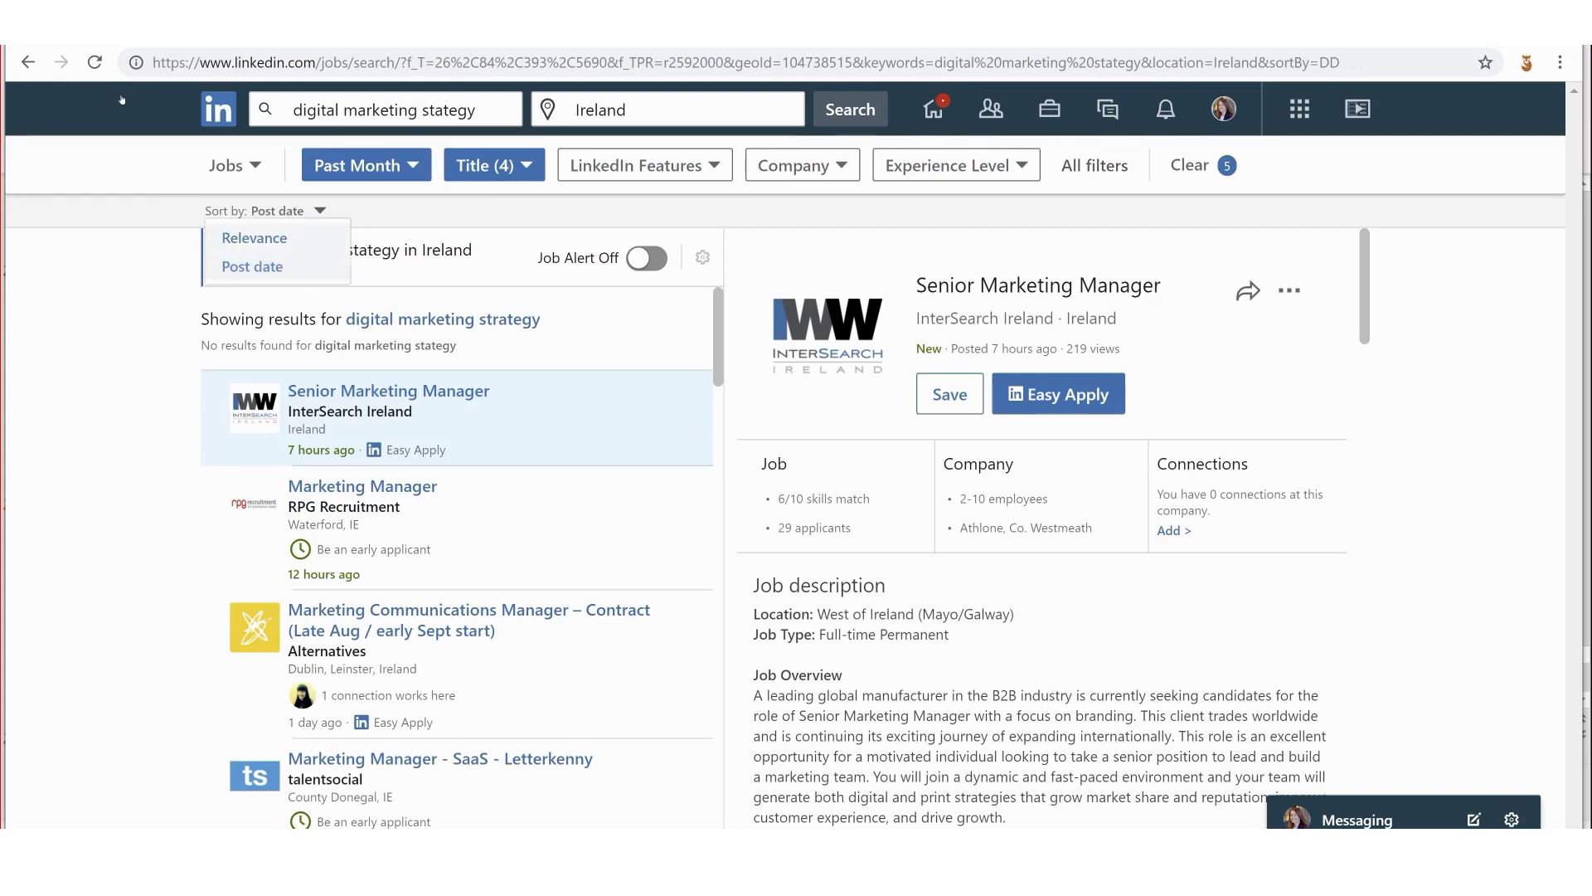
{"action": "key", "text": "Return"}
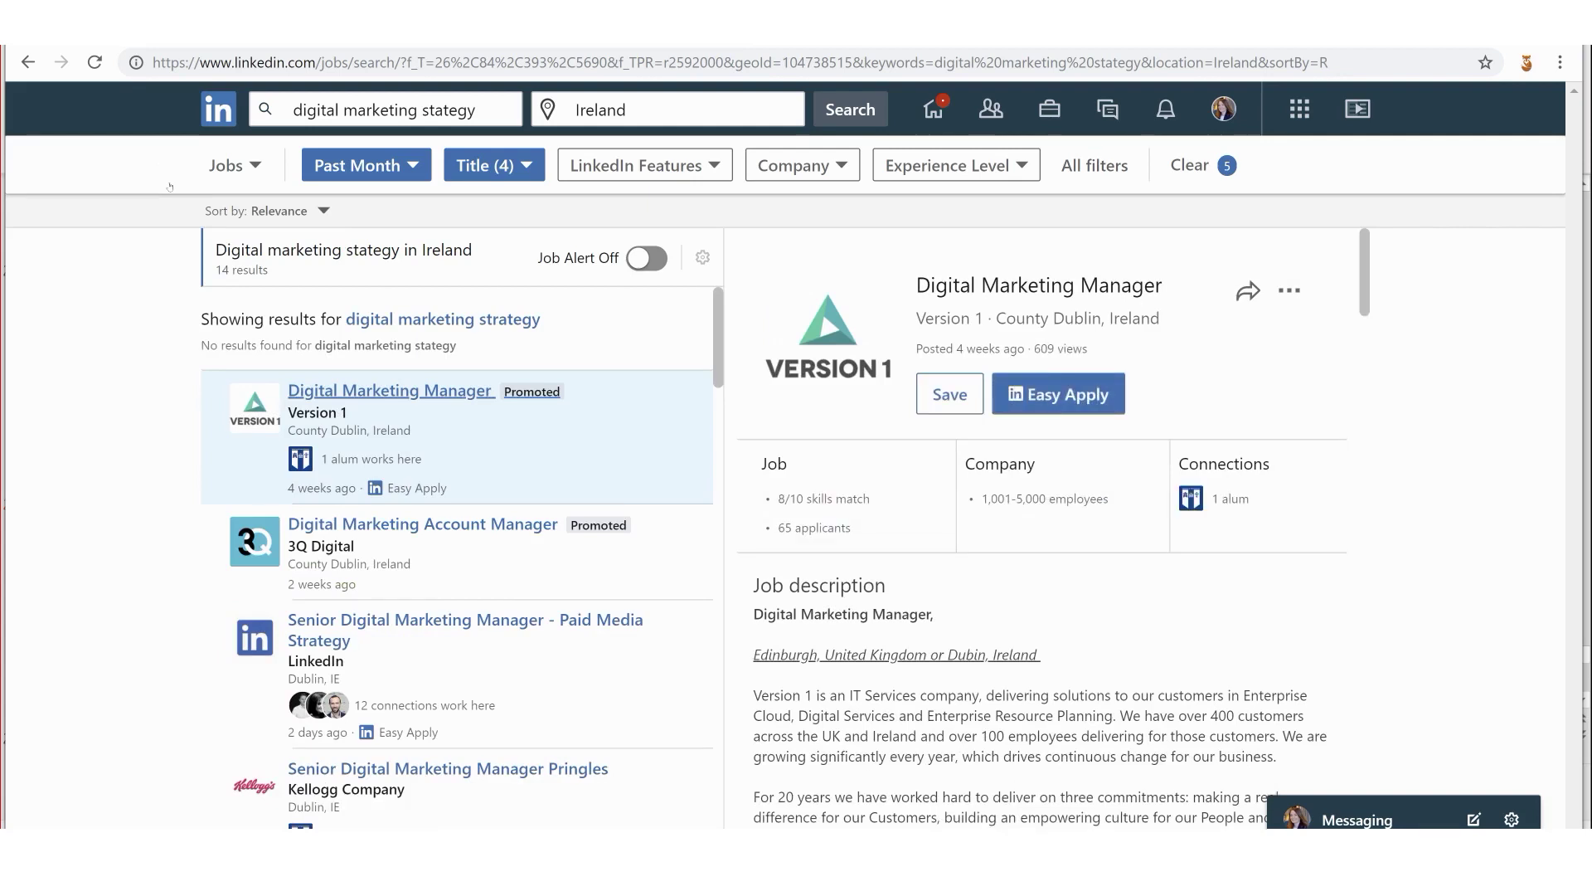
- Step through the job listings, reaching the InterSearch Ireland Senior Marketing Manager posting
{"action": "key", "text": "Tab"}
{"action": "key", "text": "Tab"}
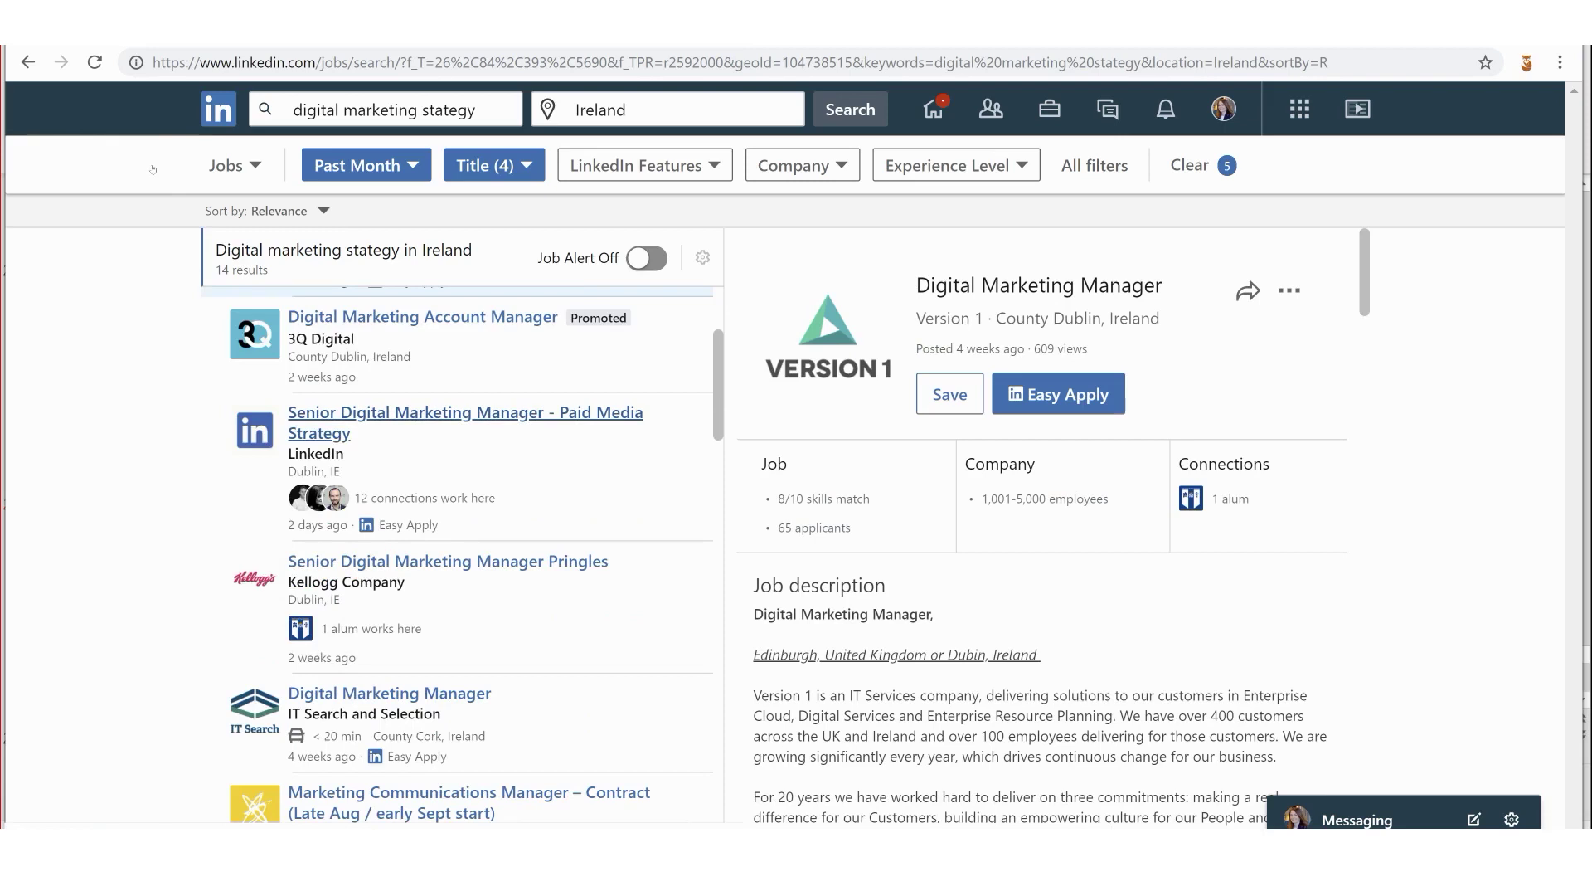
{"action": "key", "text": "Tab"}
{"action": "key", "text": "Tab"}
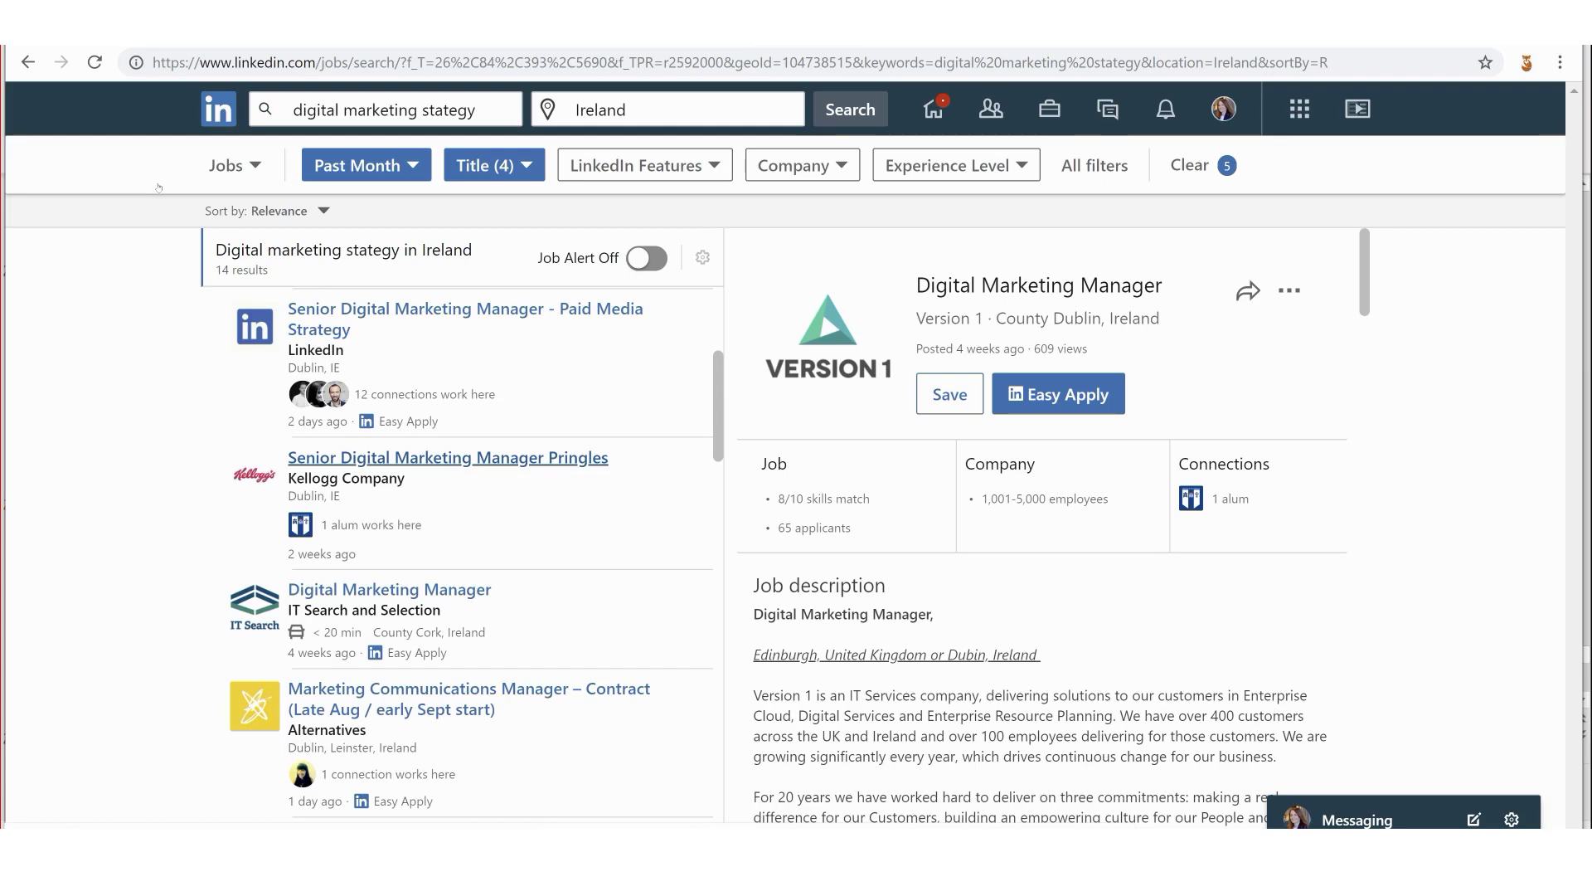
{"action": "key", "text": "Tab"}
{"action": "key", "text": "Tab"}
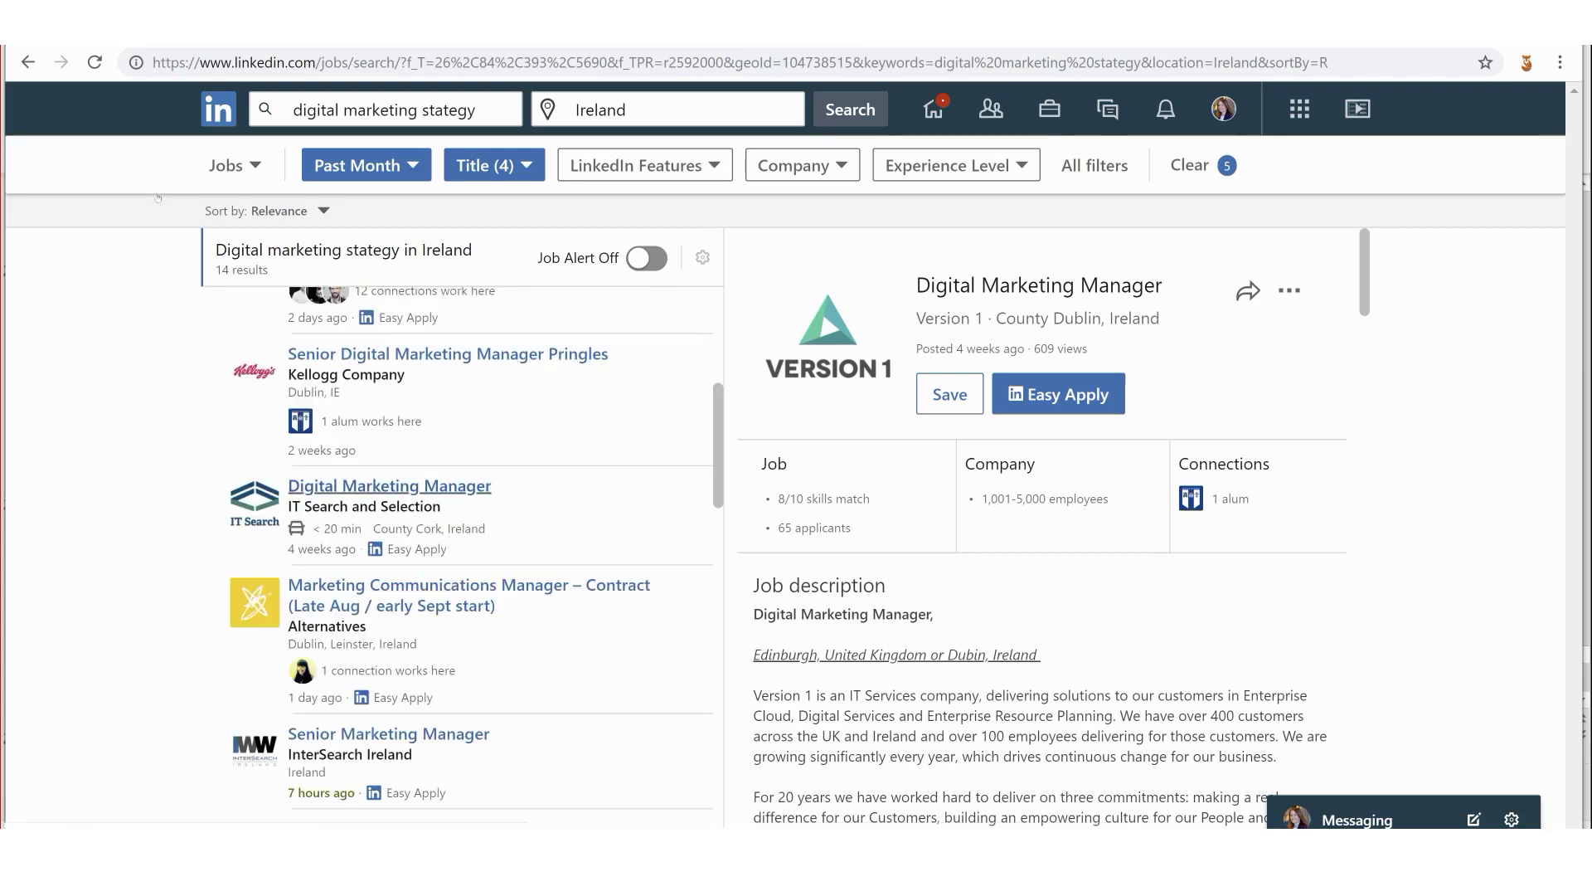